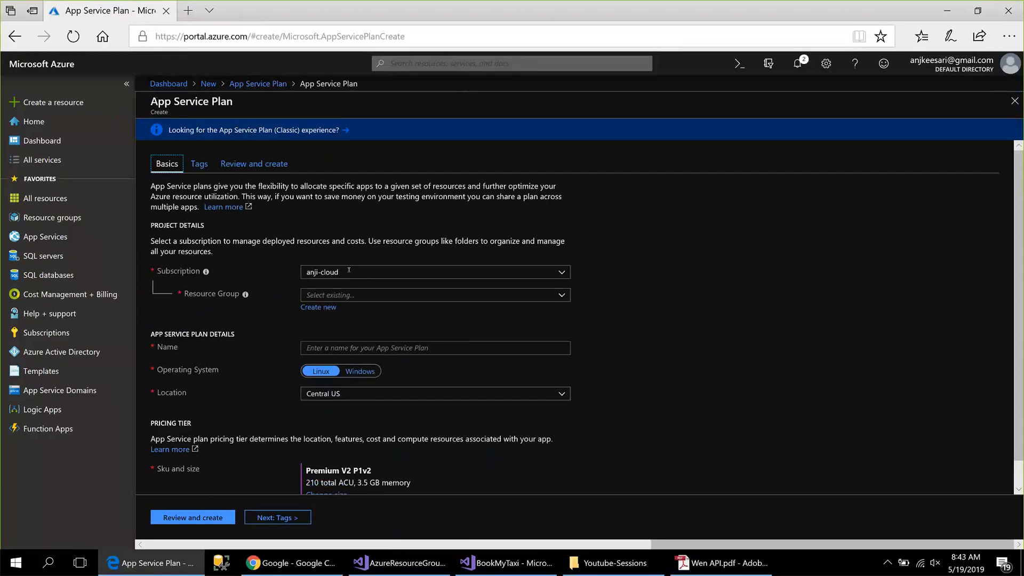
click(330, 294)
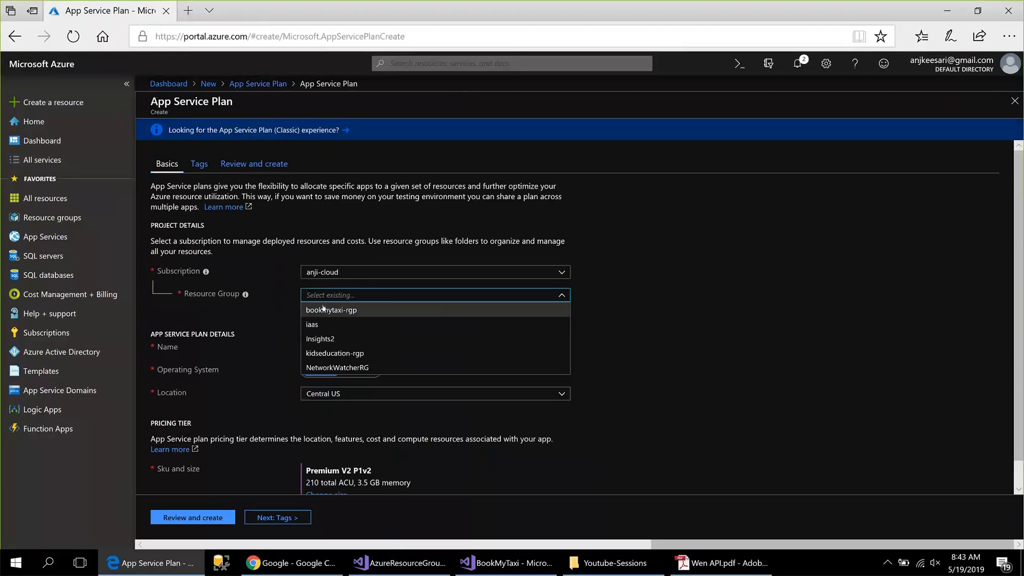
click(339, 309)
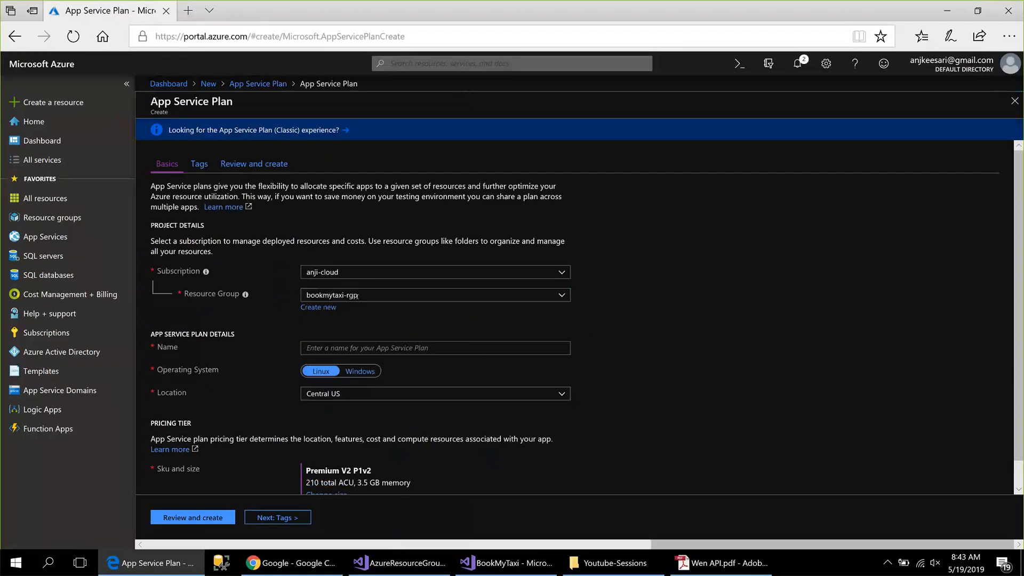
click(369, 293)
text(-as)
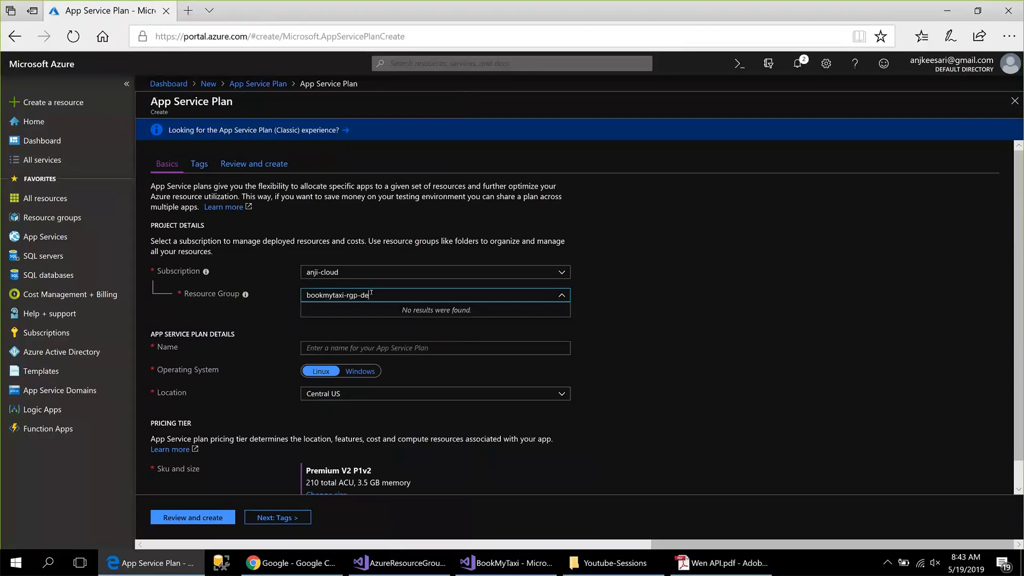
key(Tab)
click(379, 290)
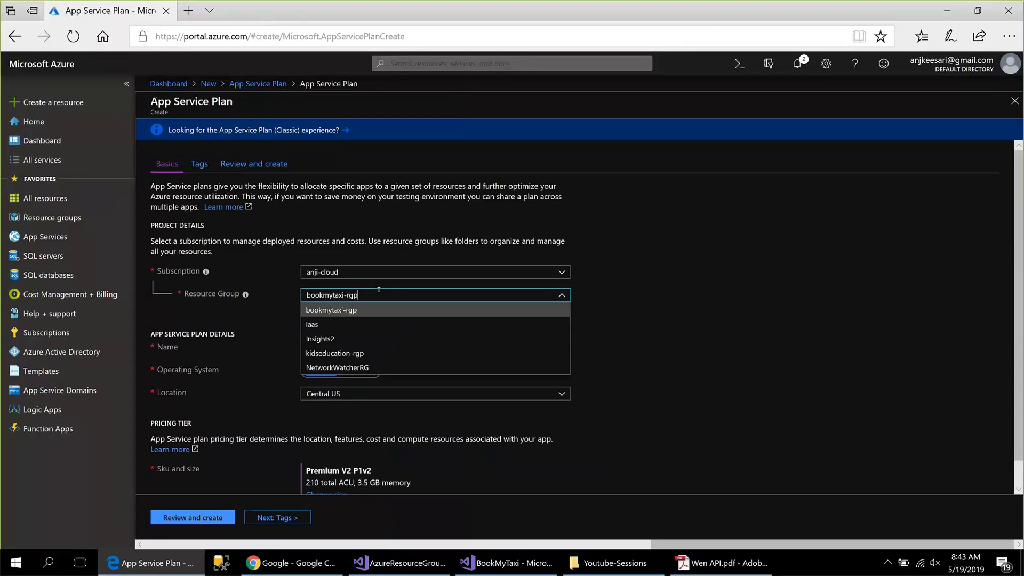
text(-dev)
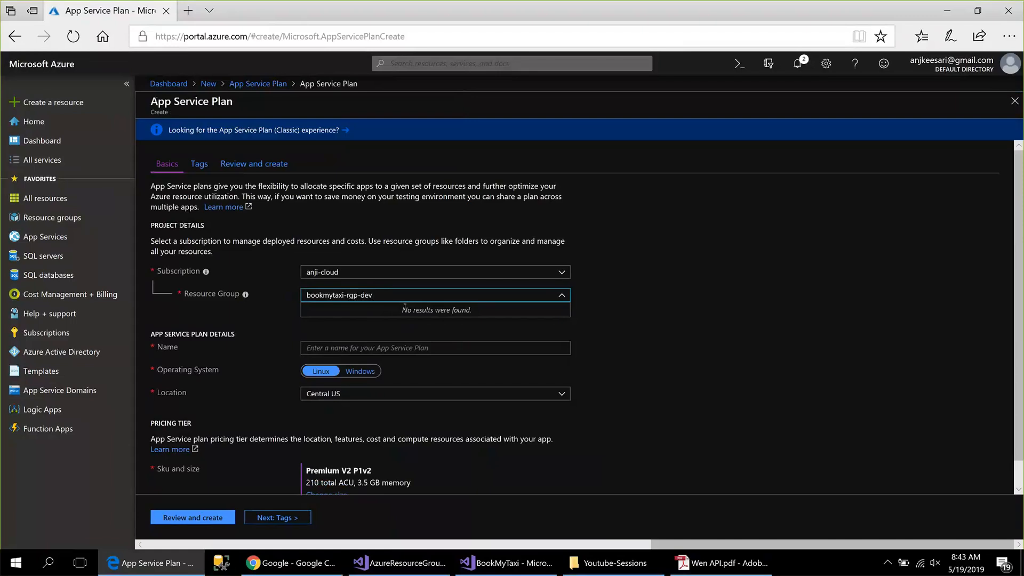
click(371, 323)
Create a new resource group named bookmytaxi-rgp-dev for the App Service plan.
click(309, 307)
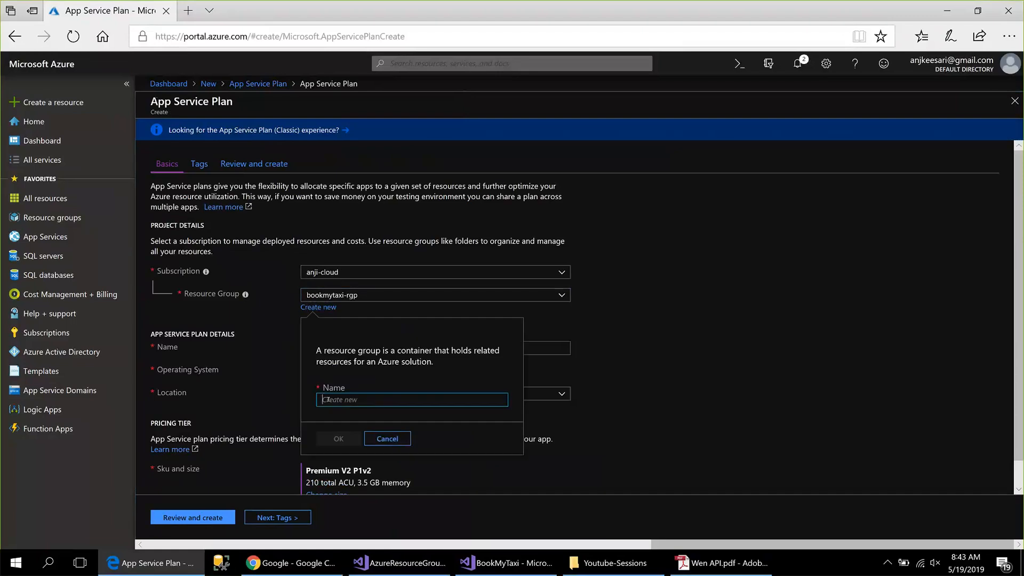
text(bookmyta)
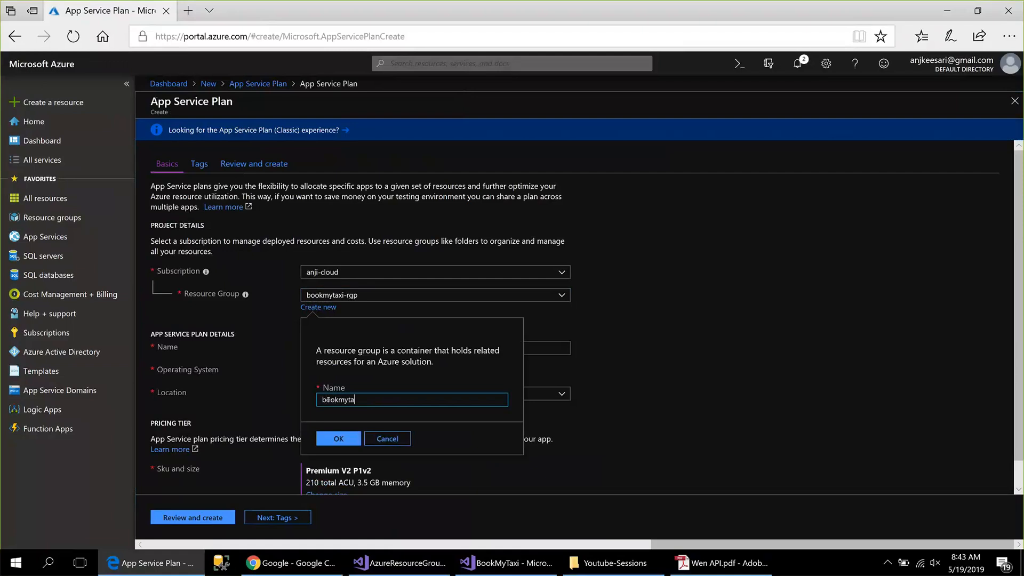
text(xi-rgp-)
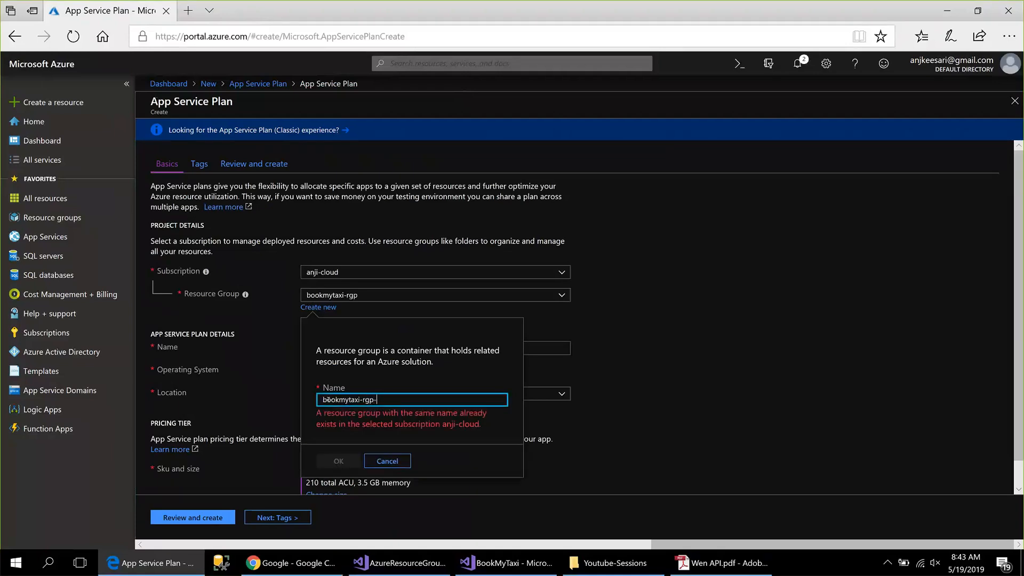
text(dev)
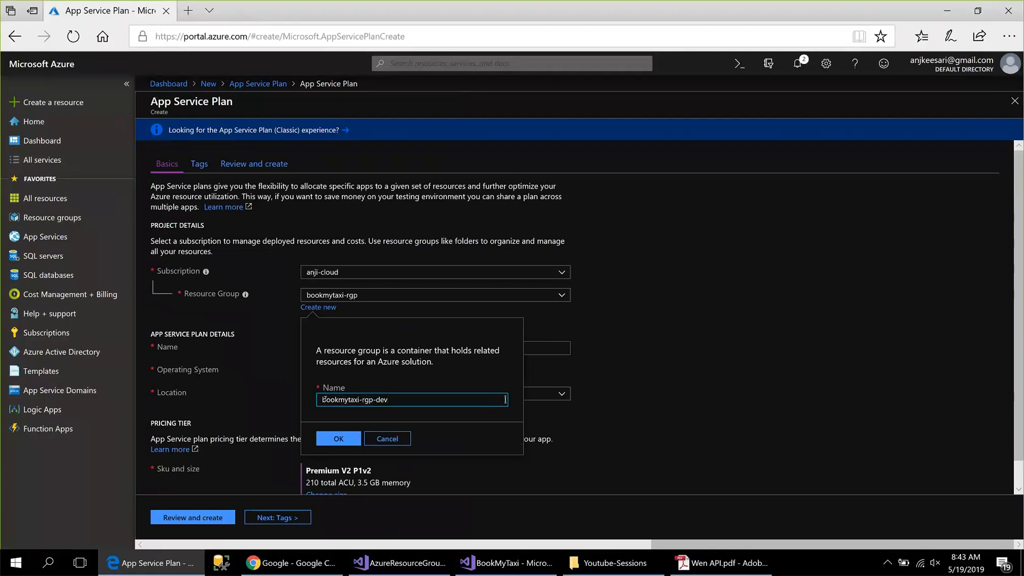
click(349, 439)
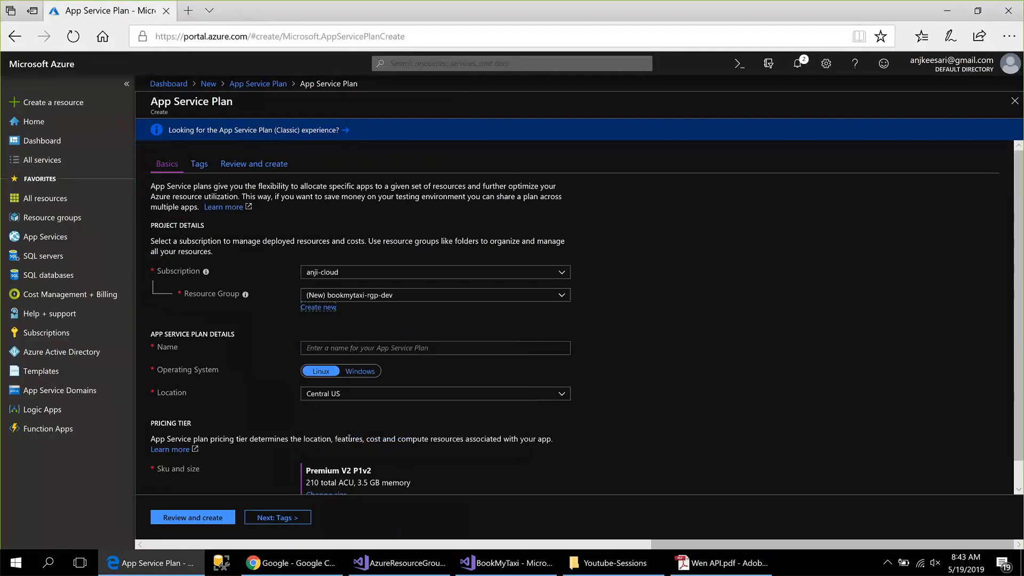
Set the App Service plan's location to West US.
scroll(327, 396, down, 1)
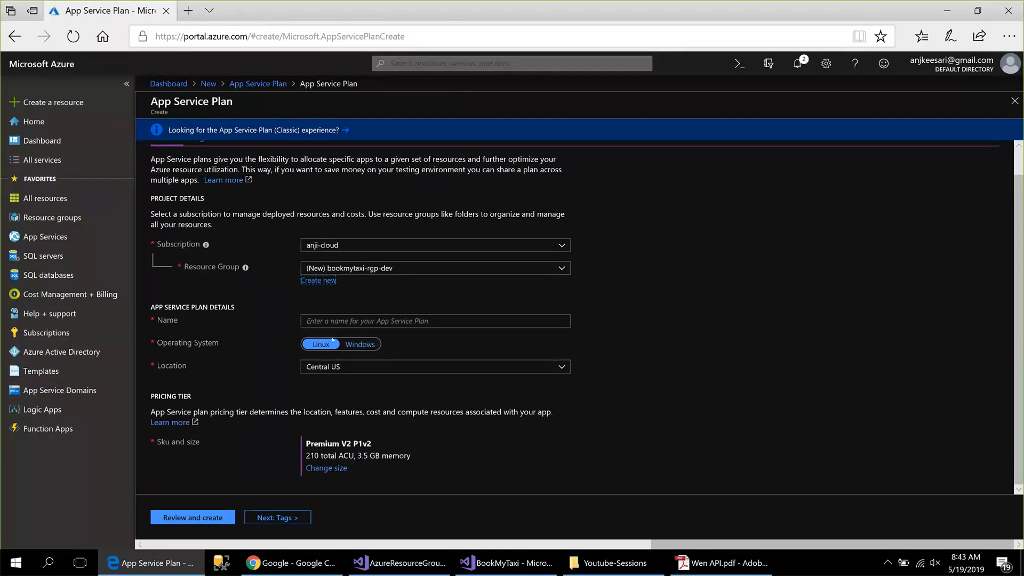
click(329, 367)
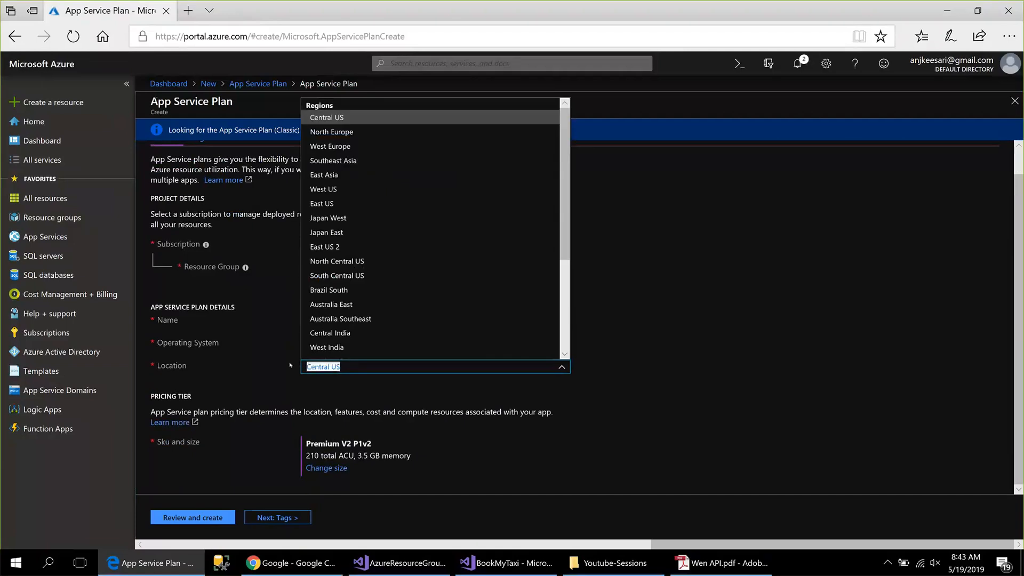
text(we)
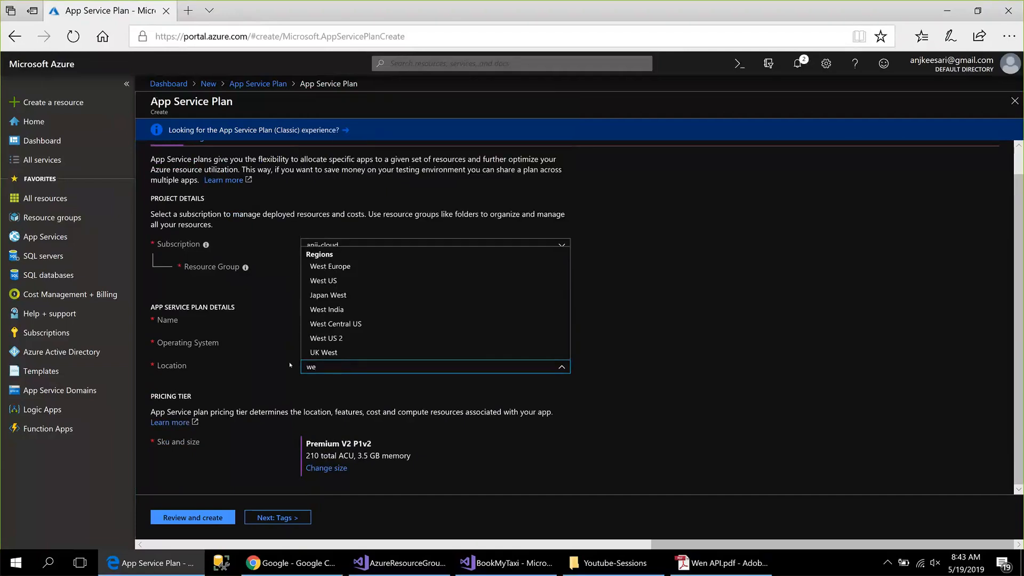
click(330, 281)
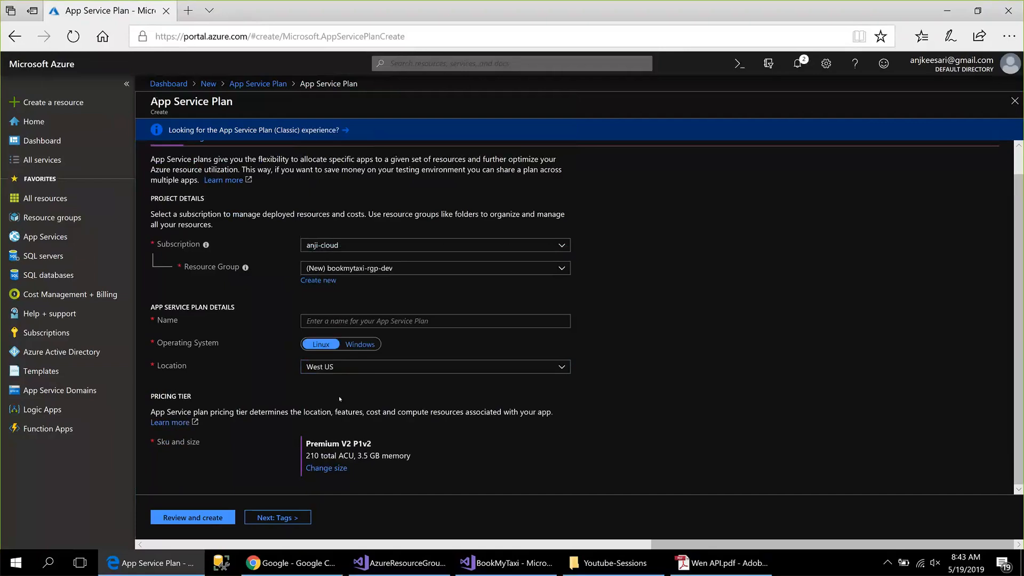
Try to review the plan, return to its basic settings, and name the App Service plan bookmytaxi-asp-dev.
click(176, 523)
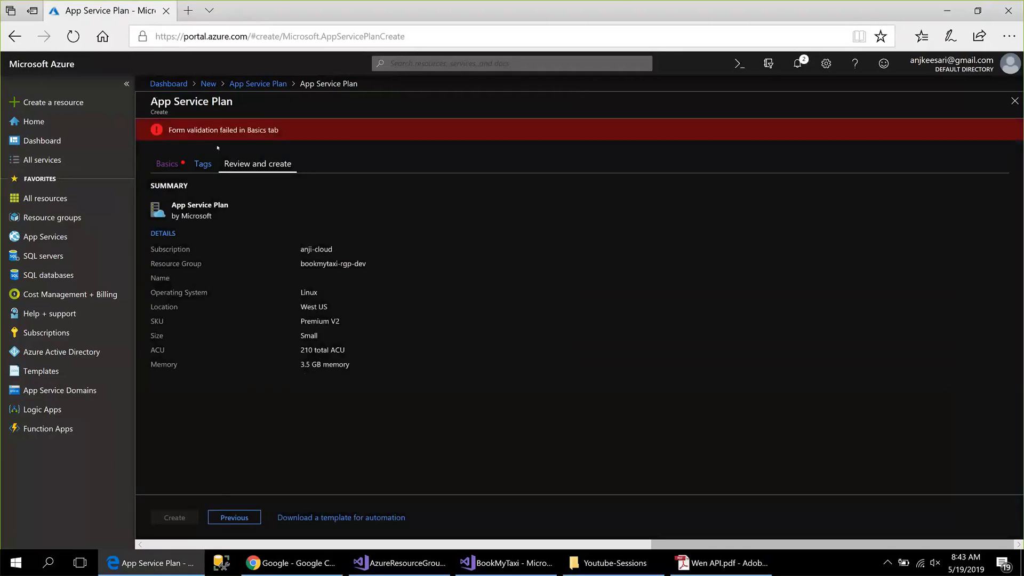
click(166, 163)
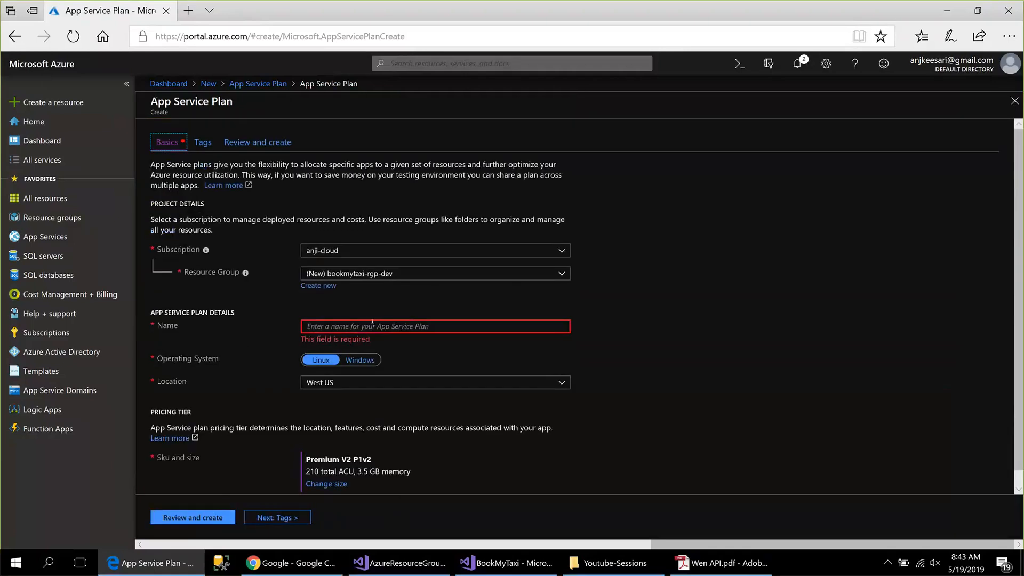
click(372, 322)
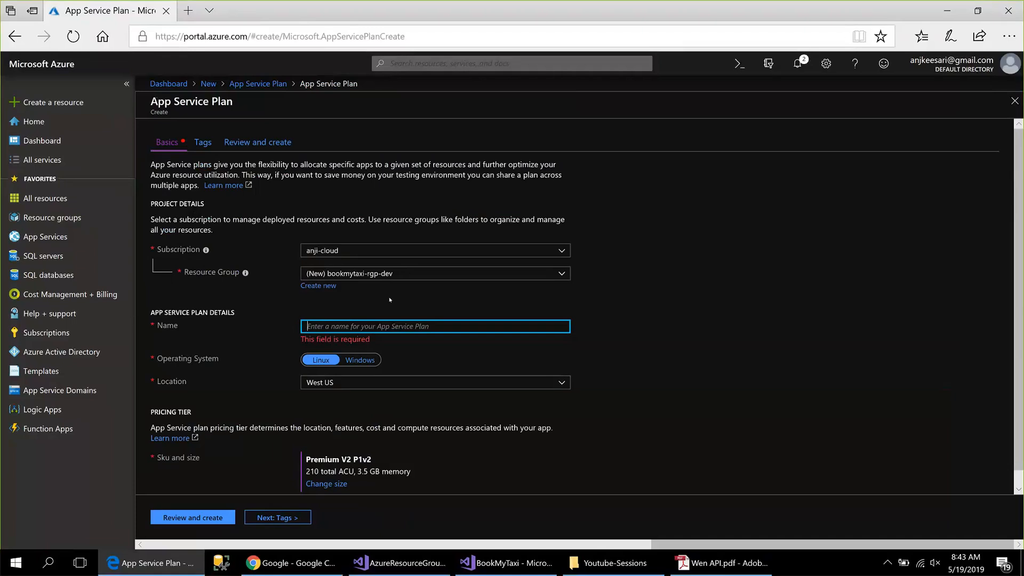
text(bookm)
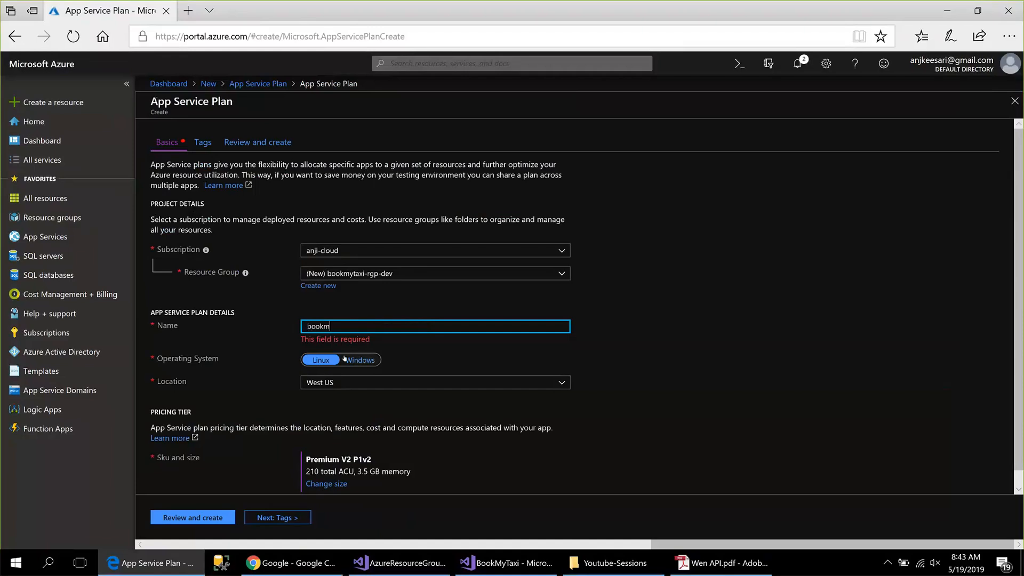
text(yta)
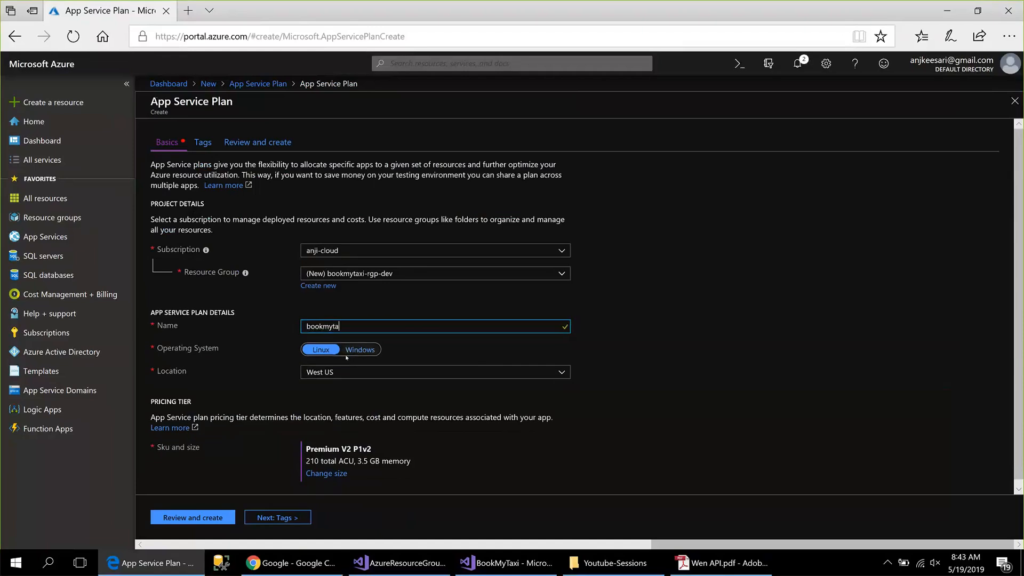
text(xi-asp-dev)
key(Tab)
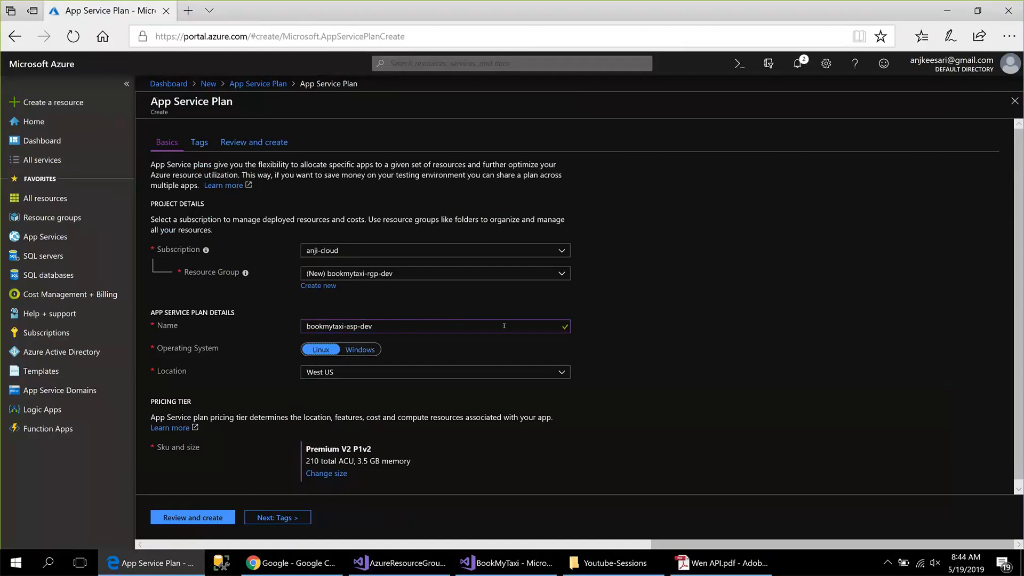
Review the App Service plan's summary, including its SKU, and create the plan.
scroll(383, 372, down, 1)
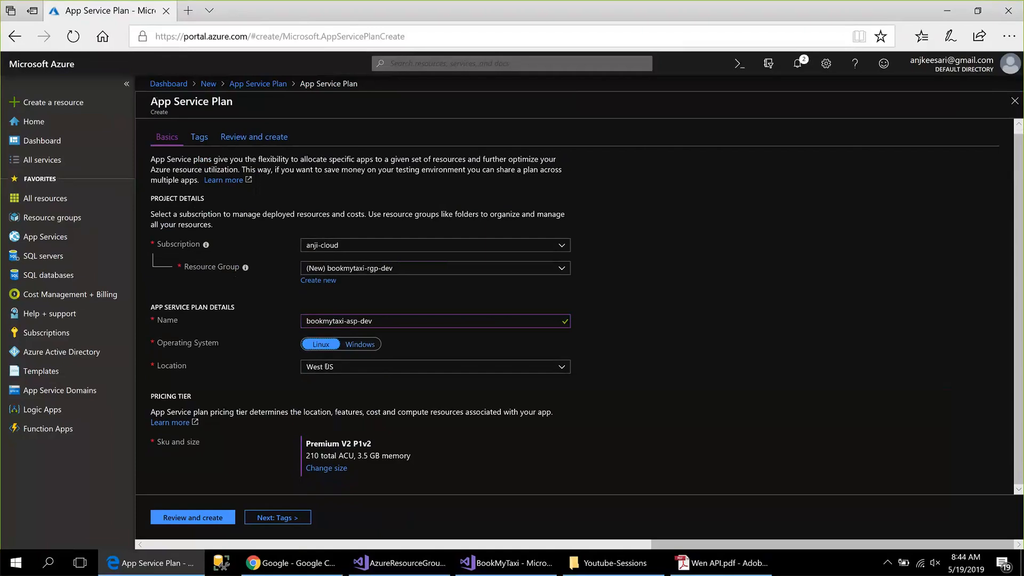
click(195, 517)
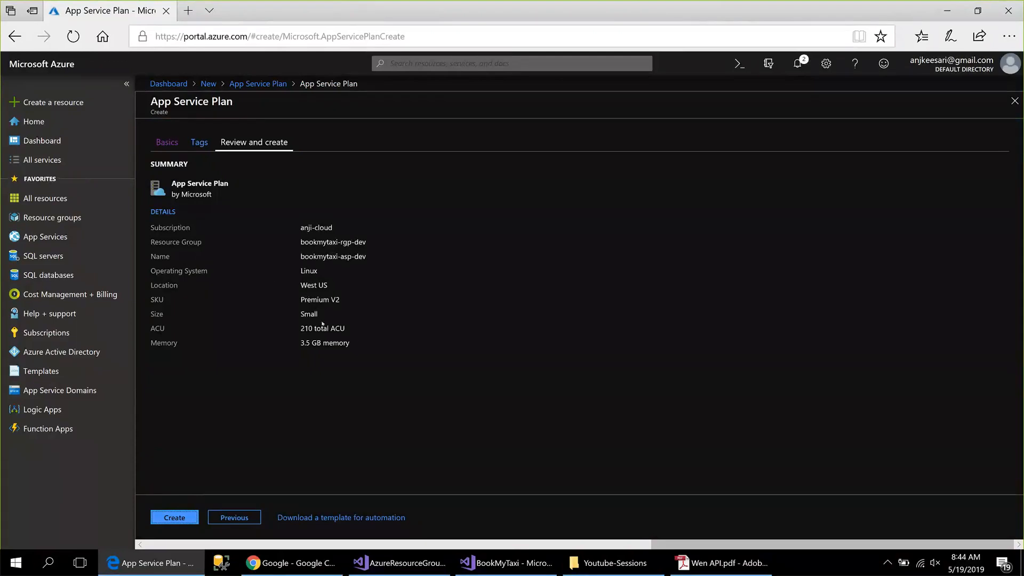
drag(300, 299, 352, 299)
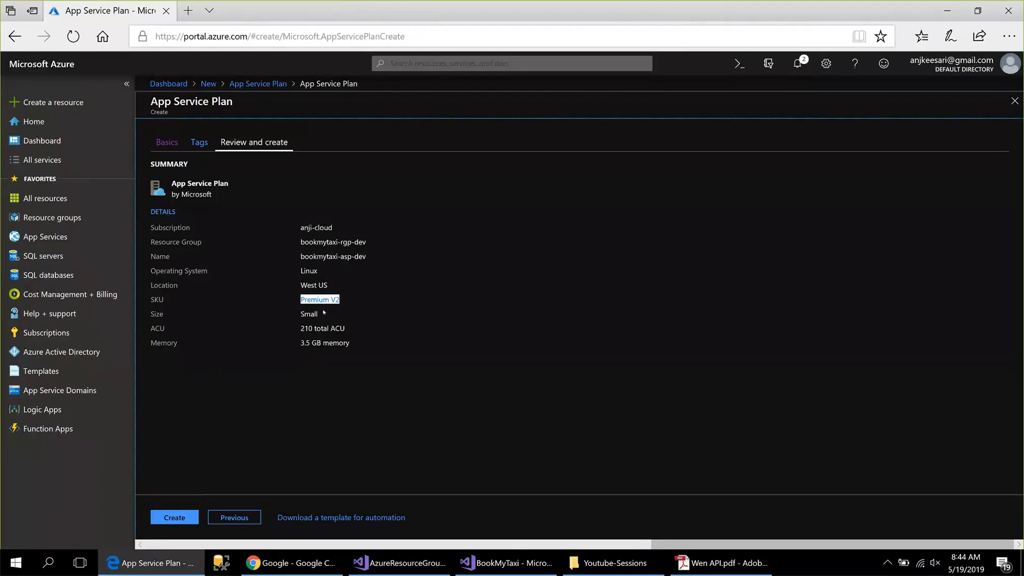
click(170, 518)
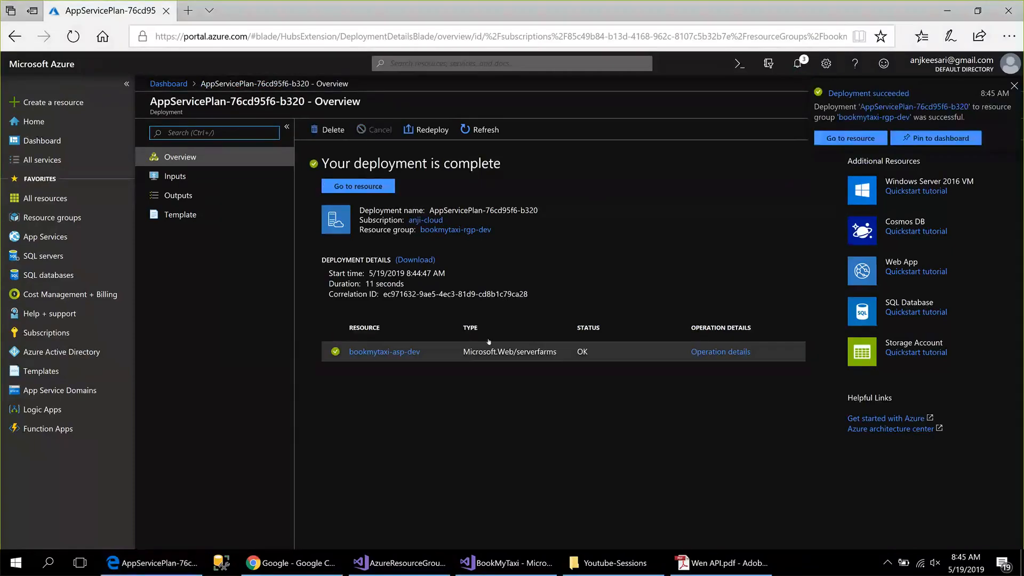
Inspect the deployed App Service plan, both from its deployment page and through the bookmytaxi-rgp-dev resource group.
drag(324, 164, 515, 163)
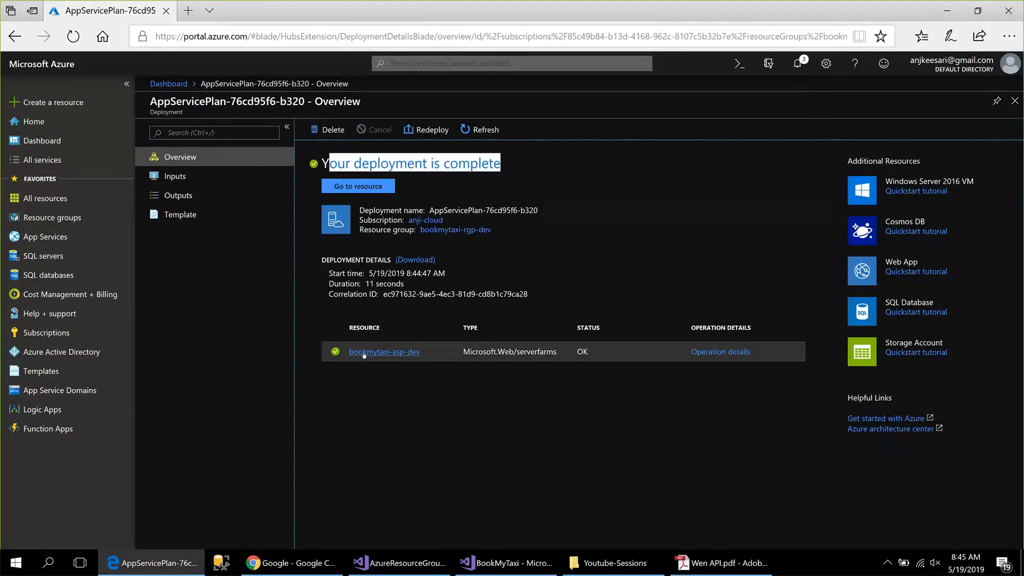
click(357, 187)
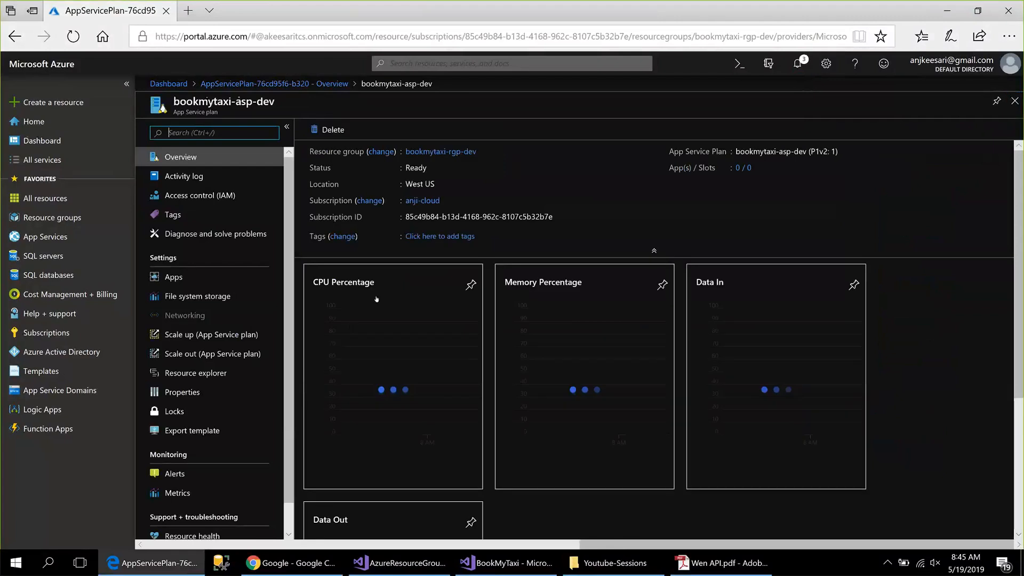
click(50, 220)
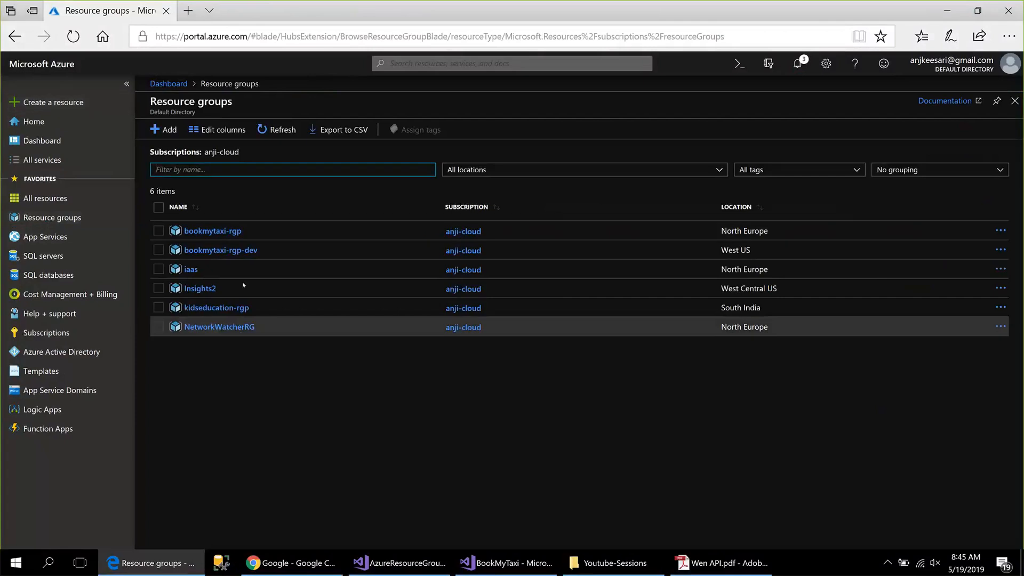
click(241, 251)
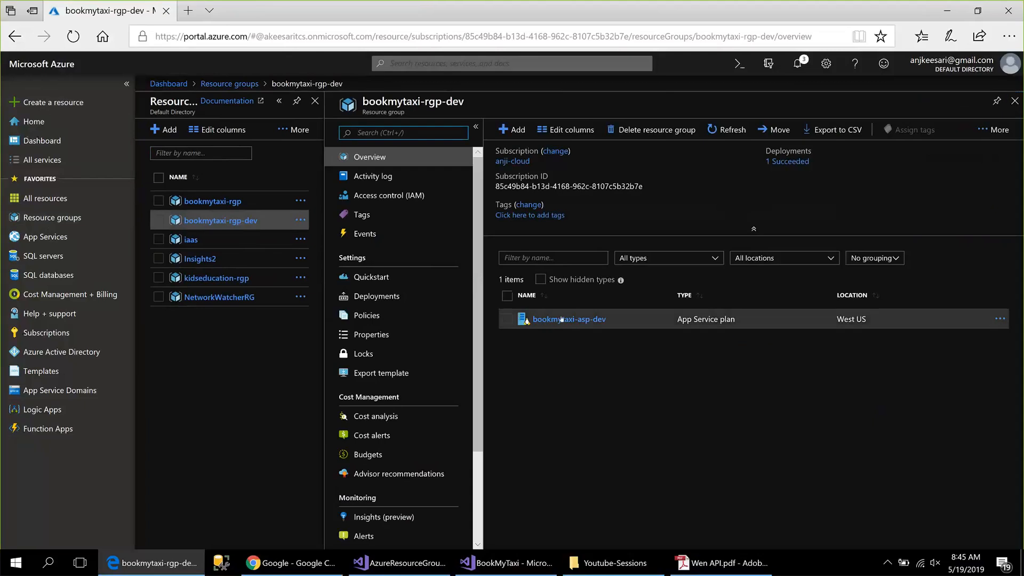
click(553, 319)
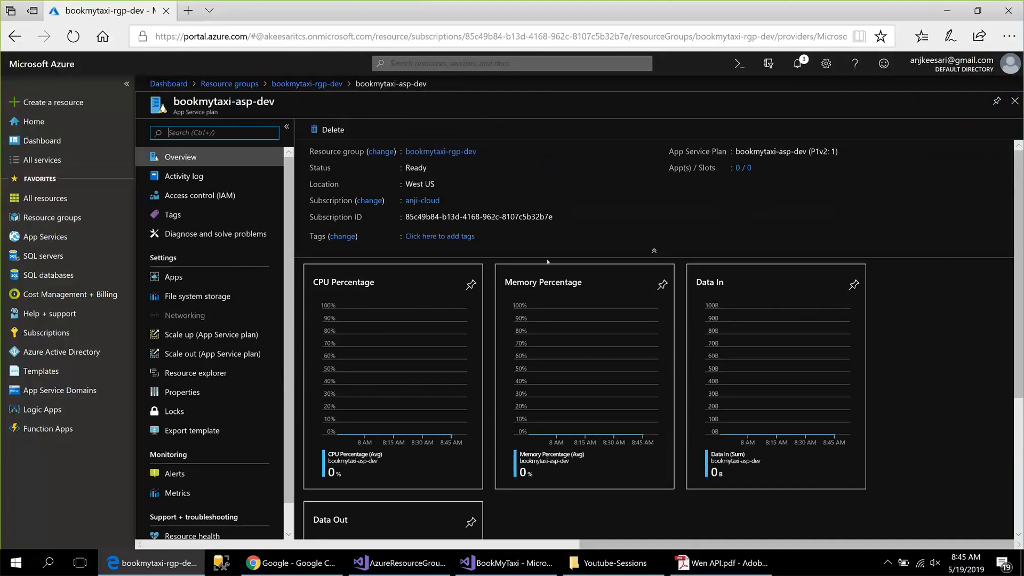
Examine the Update hosting plan event in the activity log of bookmytaxi-asp-dev.
click(182, 175)
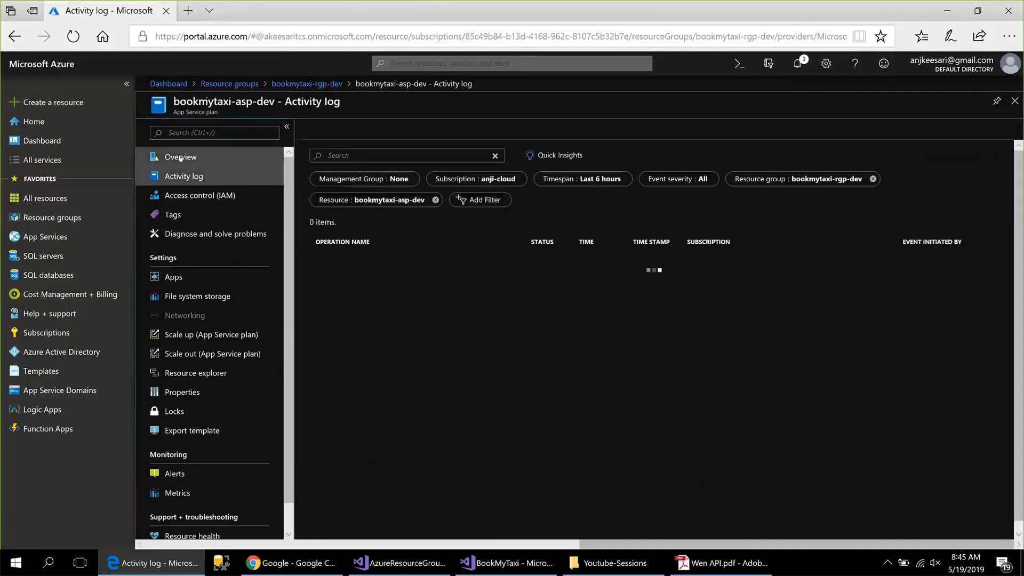
click(180, 157)
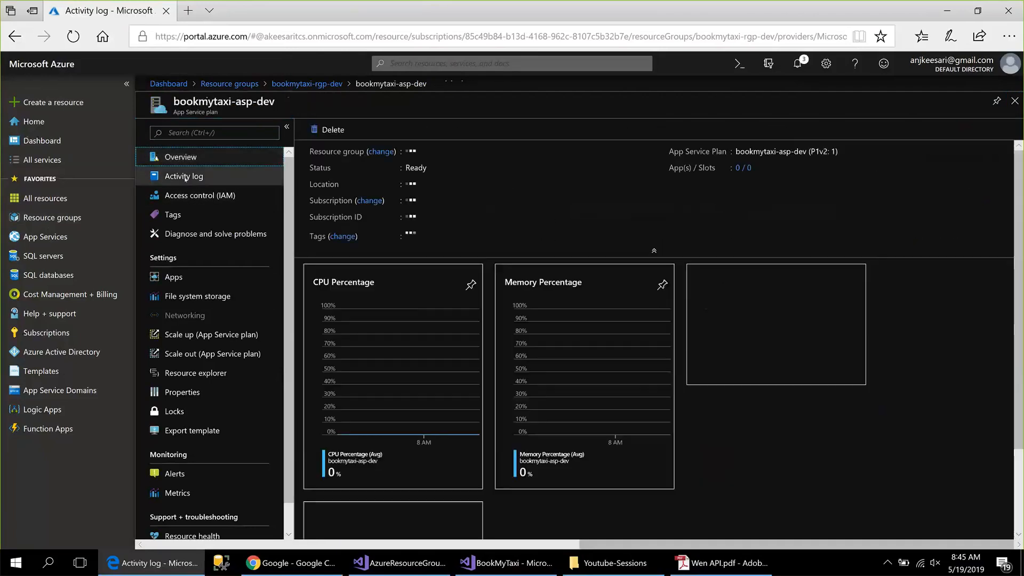
click(189, 183)
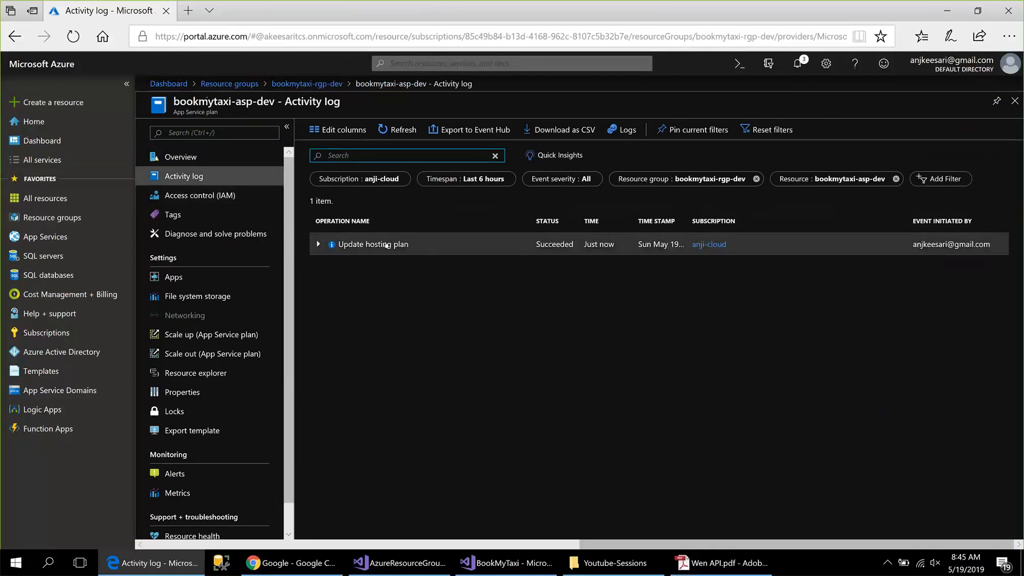
click(386, 245)
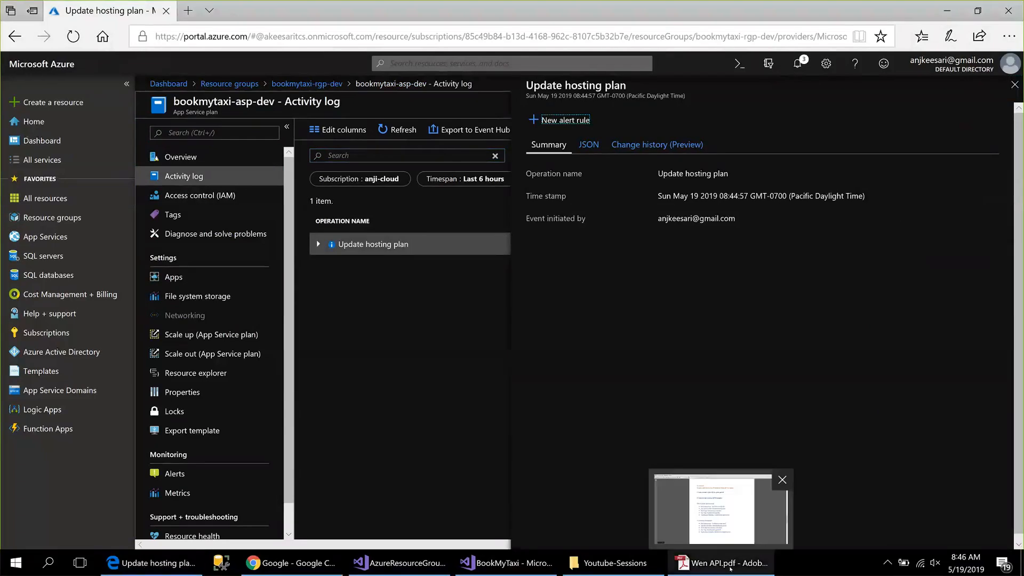
Switch to Wen API.pdf in Adobe Reader and highlight the development web app name bookmytaxi-web-dev.
click(730, 568)
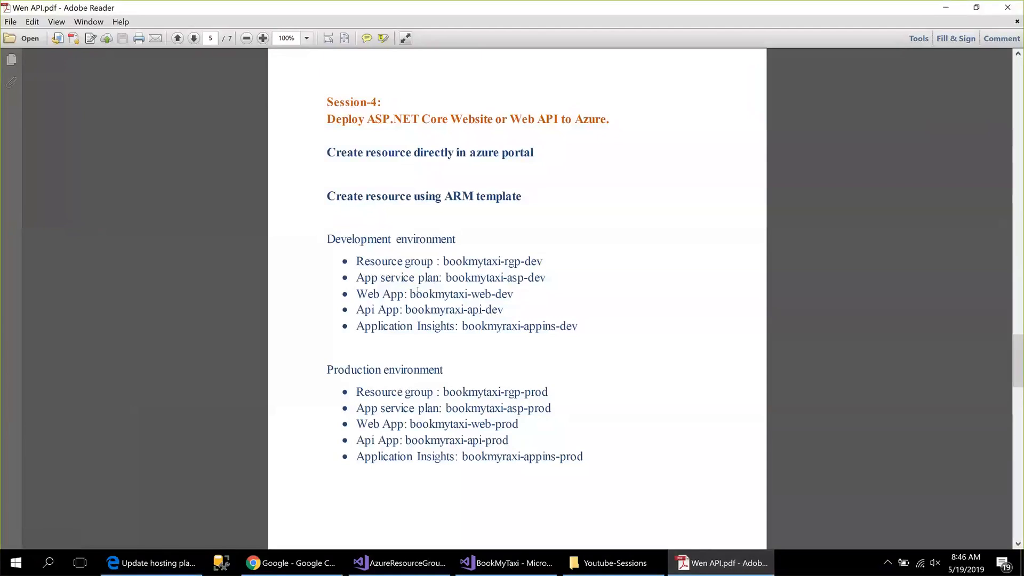
drag(409, 294, 452, 291)
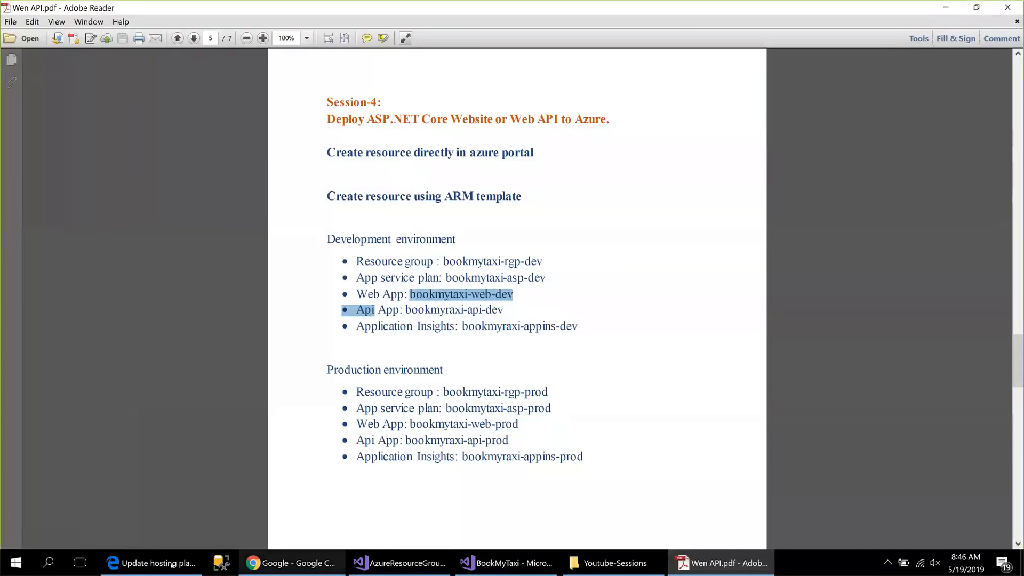
Switch back to the Azure portal in Edge, find the Web App resource type, and begin creating one.
click(154, 563)
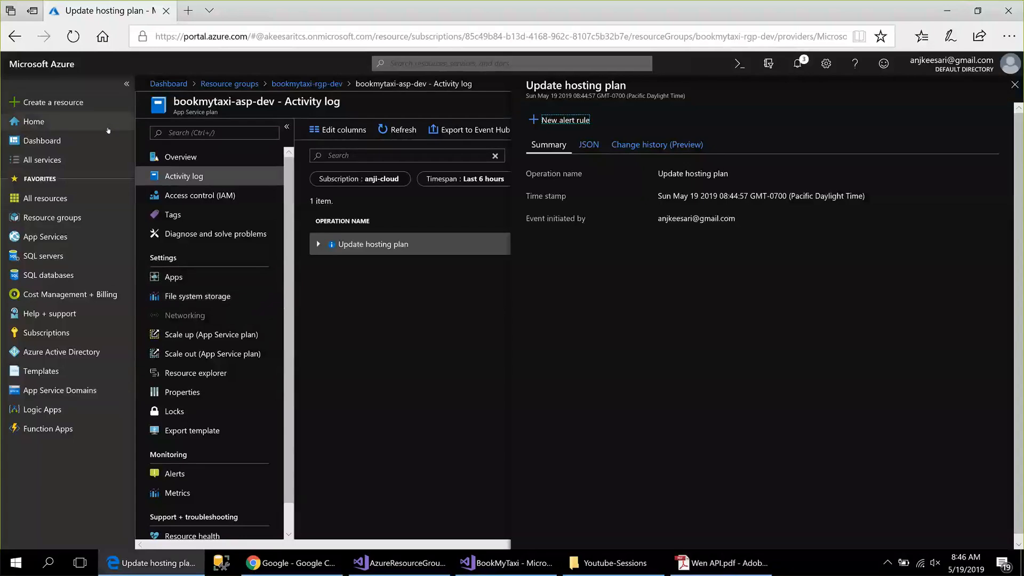
click(35, 104)
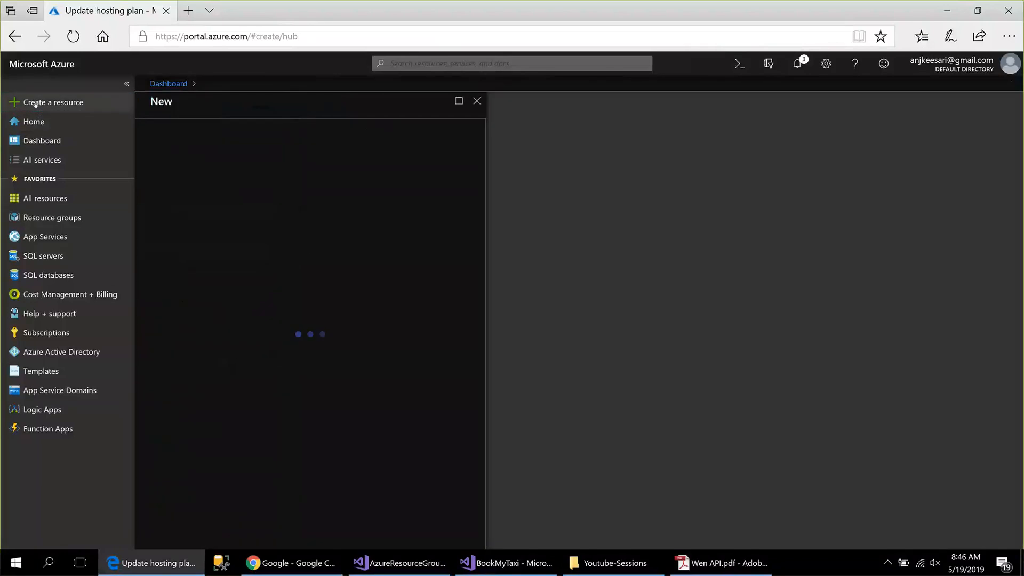
text(web app)
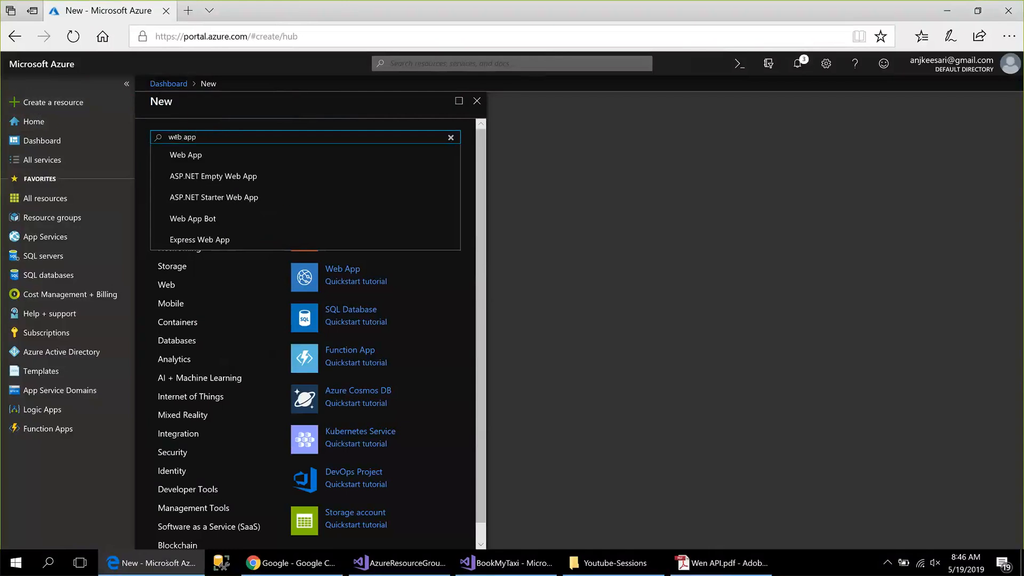
click(235, 155)
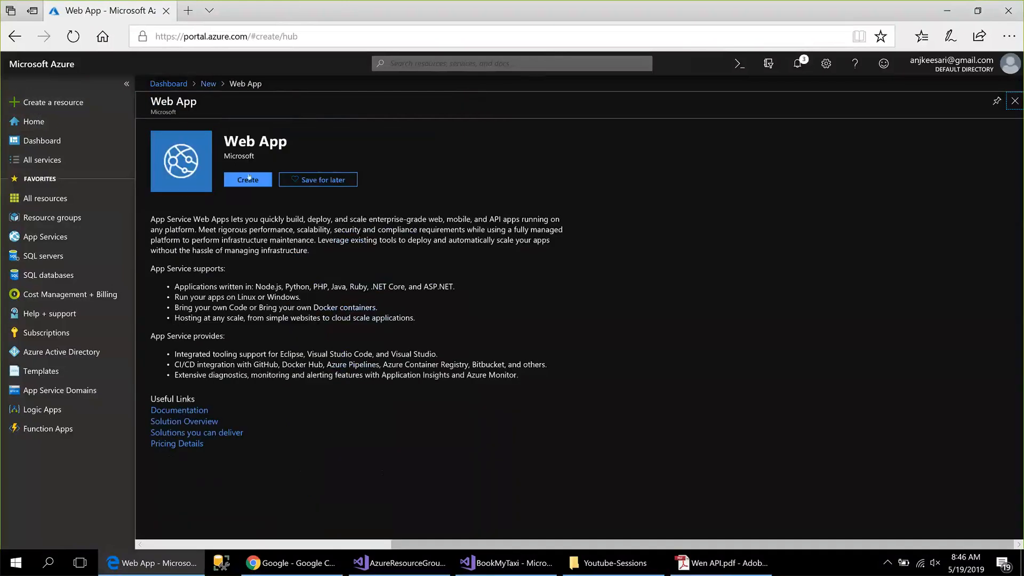
click(249, 178)
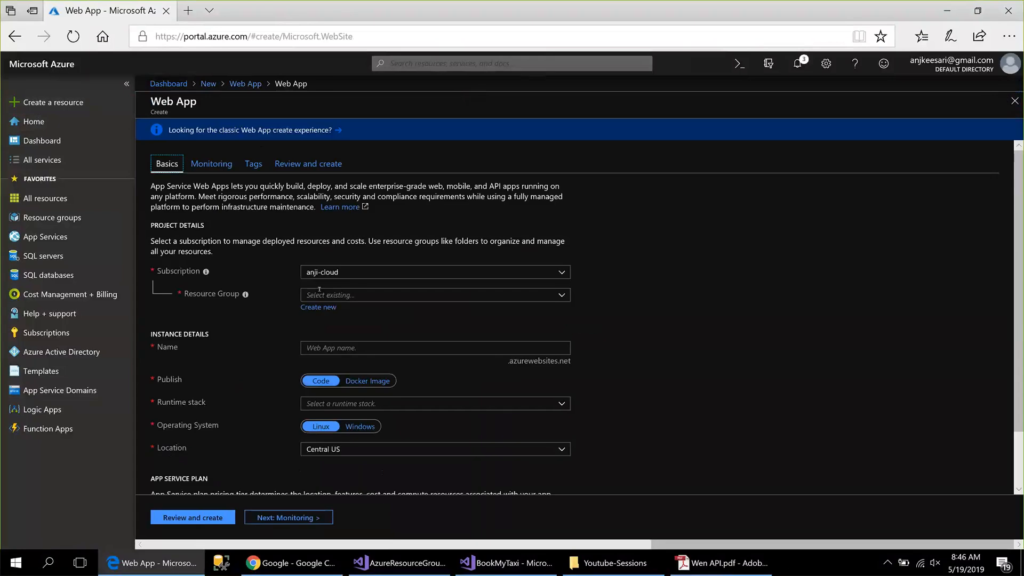
Assign the web app to the bookmytaxi-rgp-dev resource group and name it bookmytaxi-web-dev.
click(319, 292)
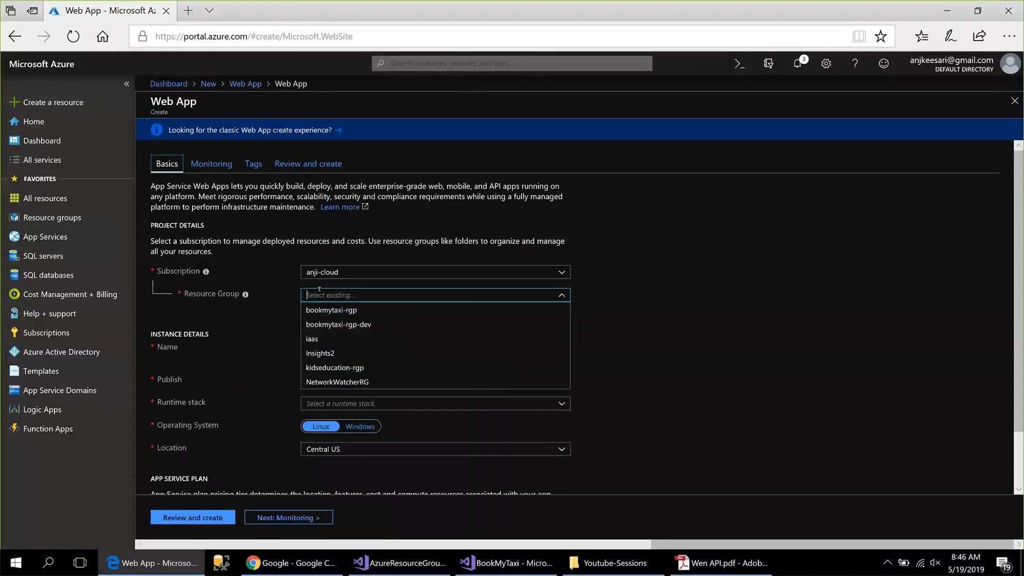
click(370, 324)
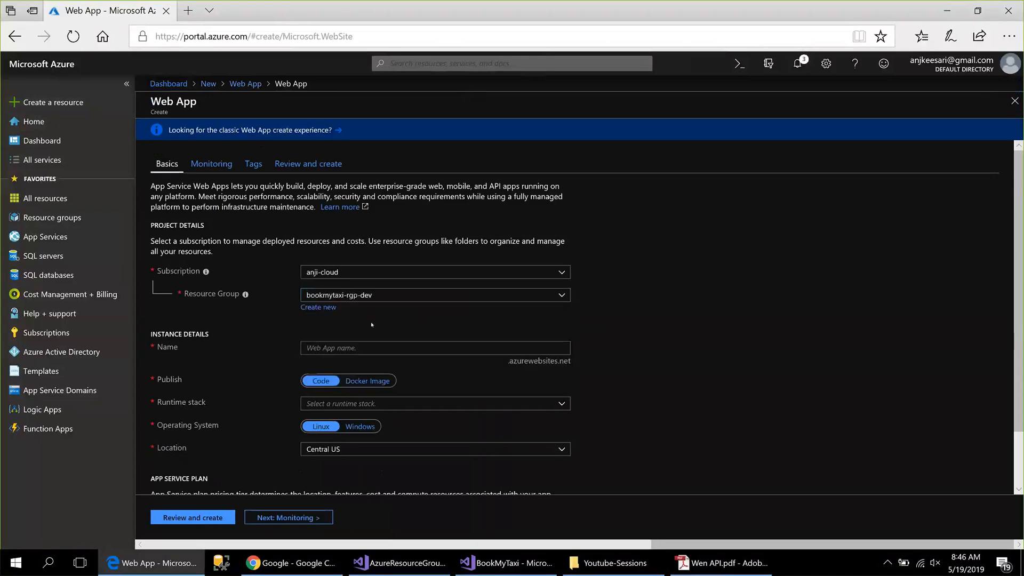
click(334, 347)
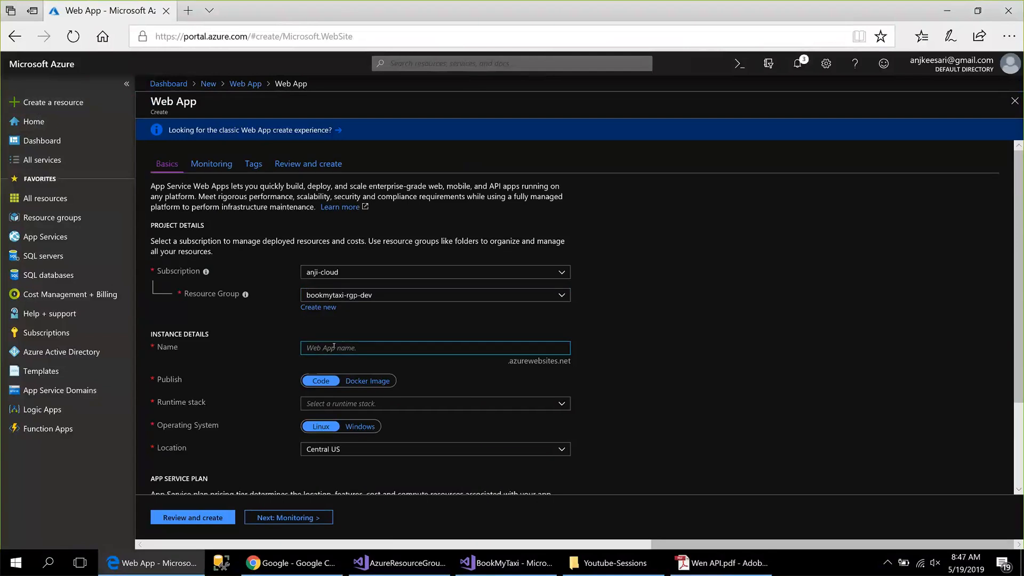
text(bookmytaxi-web-dev)
click(333, 403)
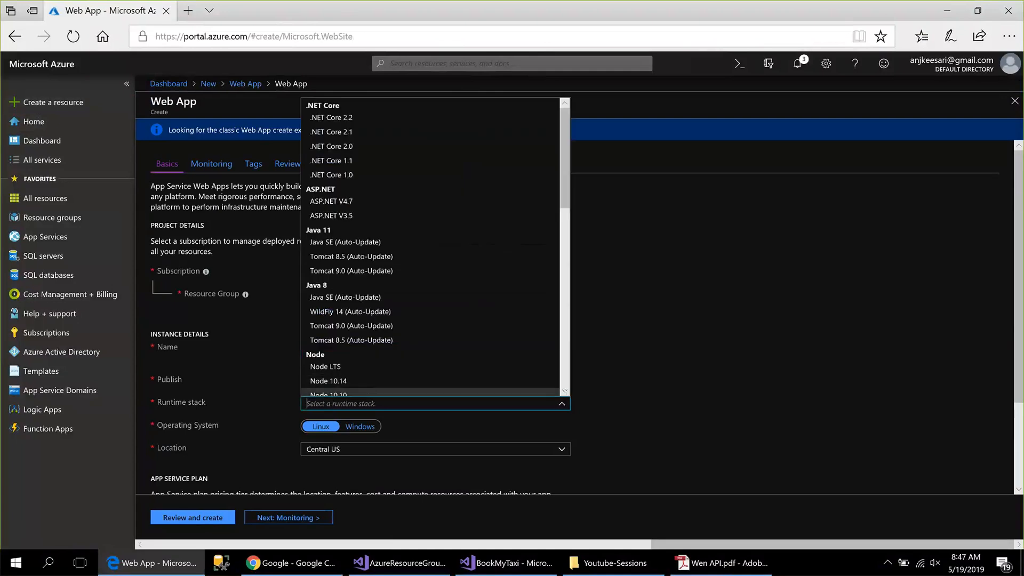
click(648, 384)
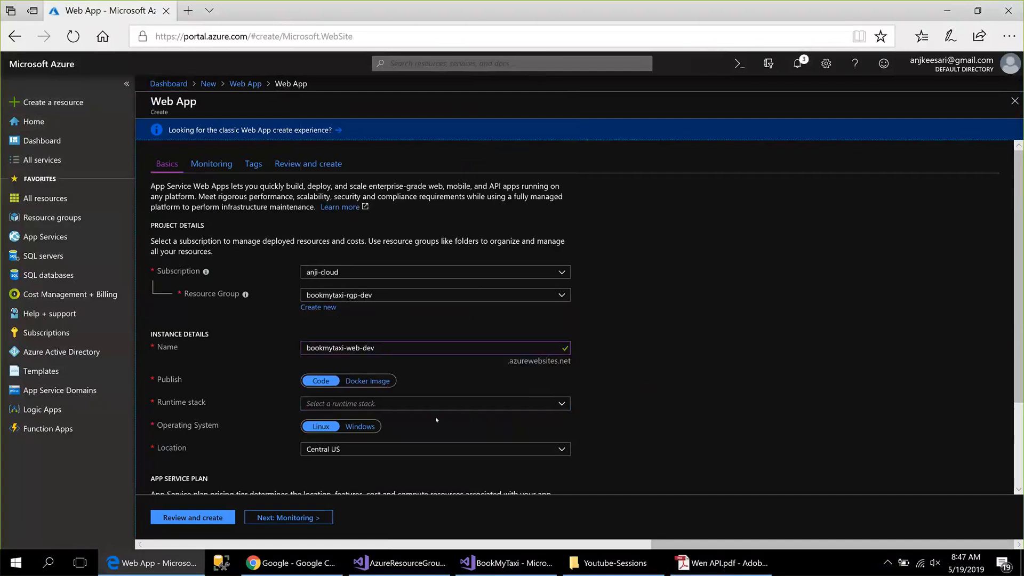
Set the web app's location to West US, try to validate the configuration, and return to the basic settings.
scroll(552, 396, down, 2)
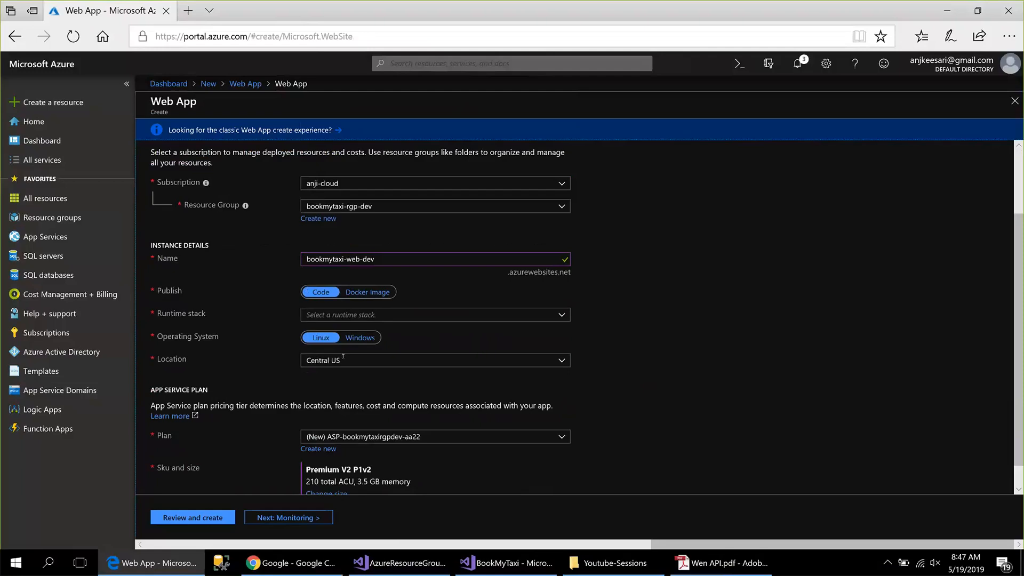
click(343, 357)
text(we)
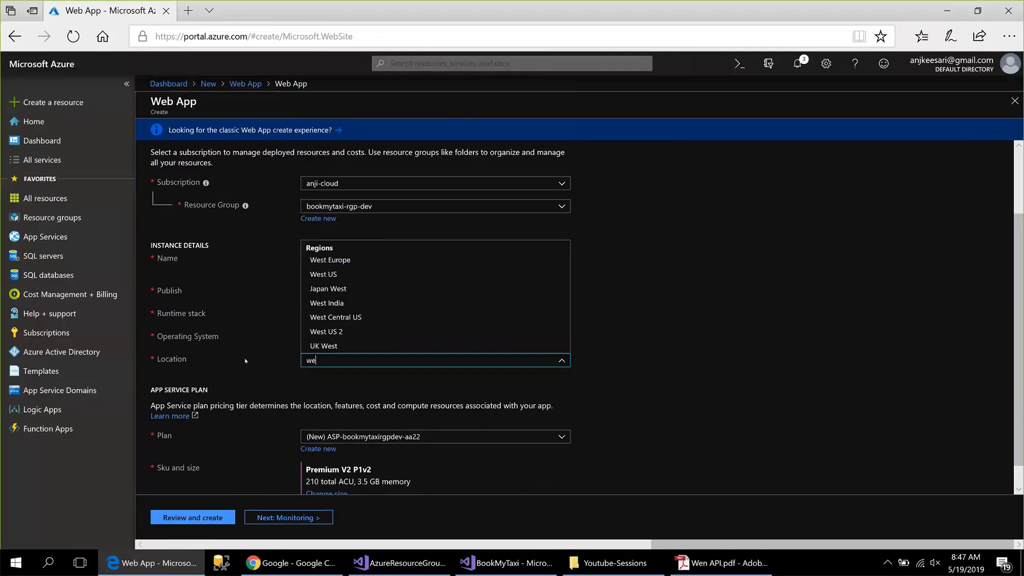
click(323, 274)
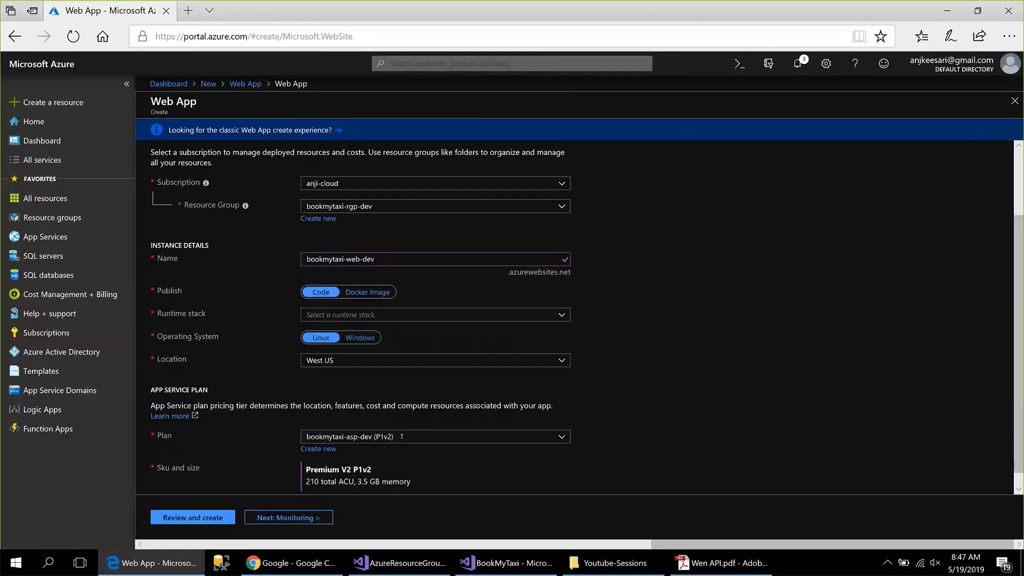
scroll(191, 449, down, 1)
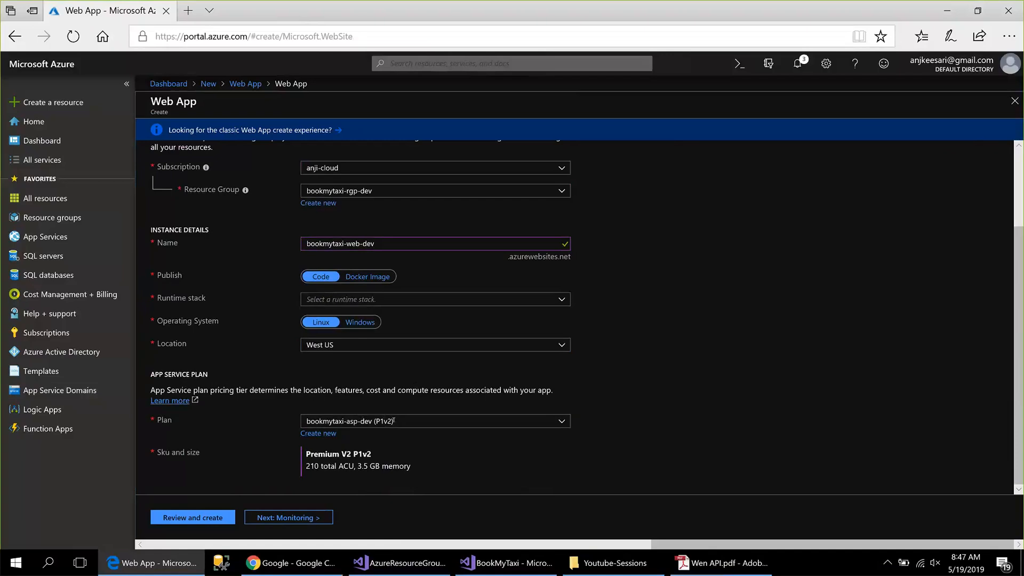
click(200, 518)
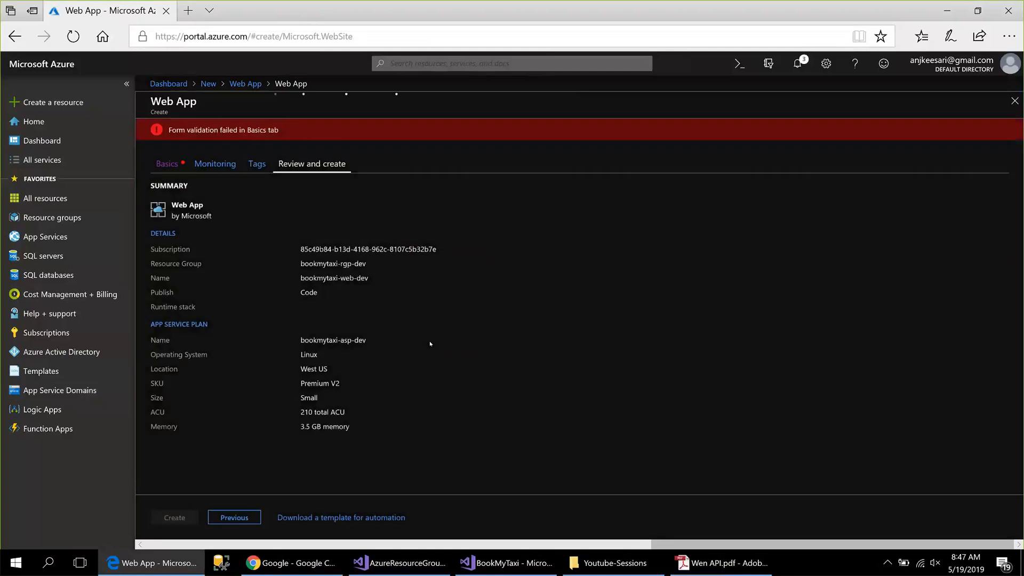
click(167, 162)
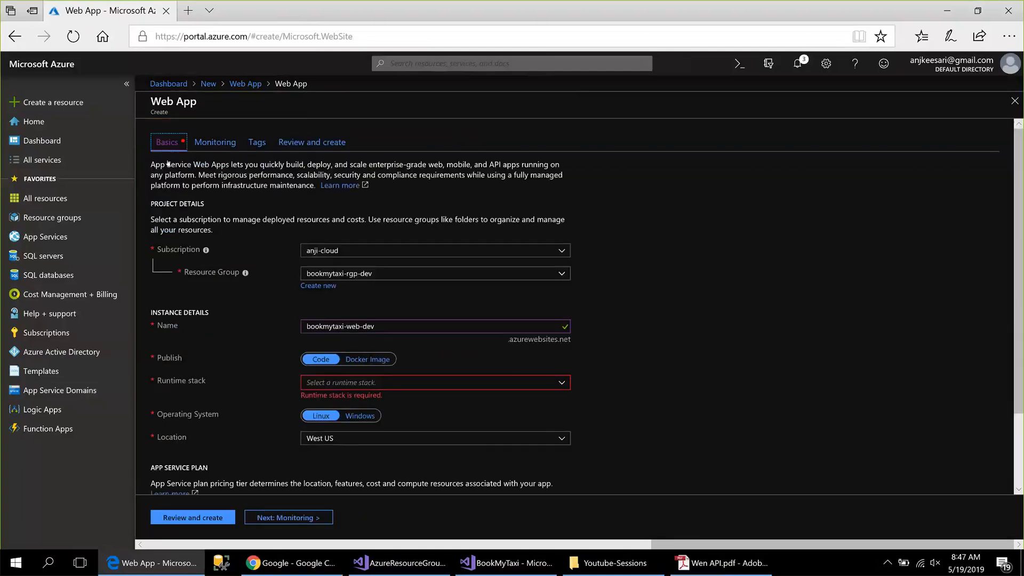
Open the runtime stack choices, then check the target frameworks of the AK.BookMyTaxi.Api and AK.BookMyTaxi.Web projects in Visual Studio.
click(334, 380)
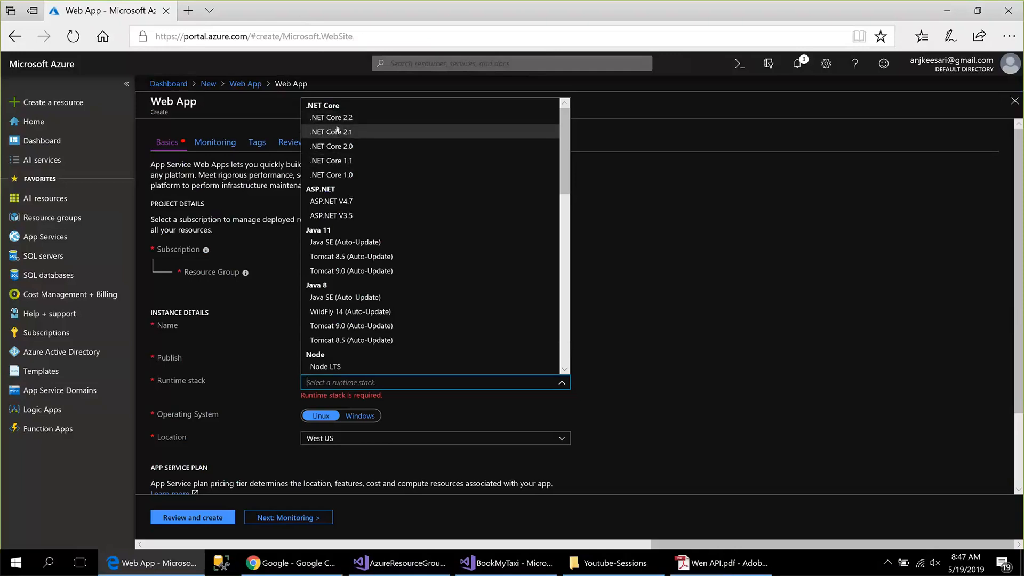
click(534, 563)
right_click(799, 348)
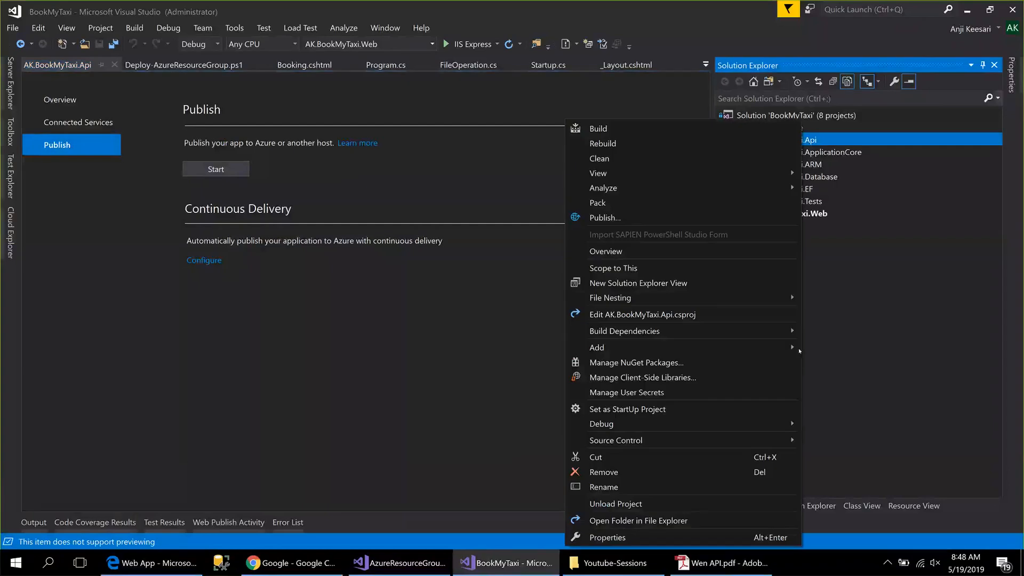
click(608, 538)
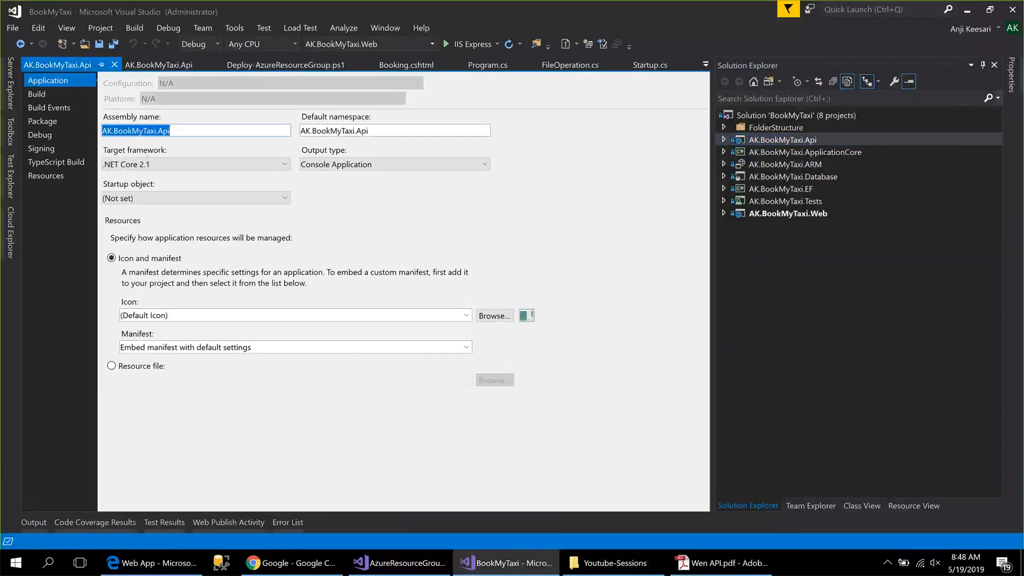
right_click(805, 215)
click(617, 538)
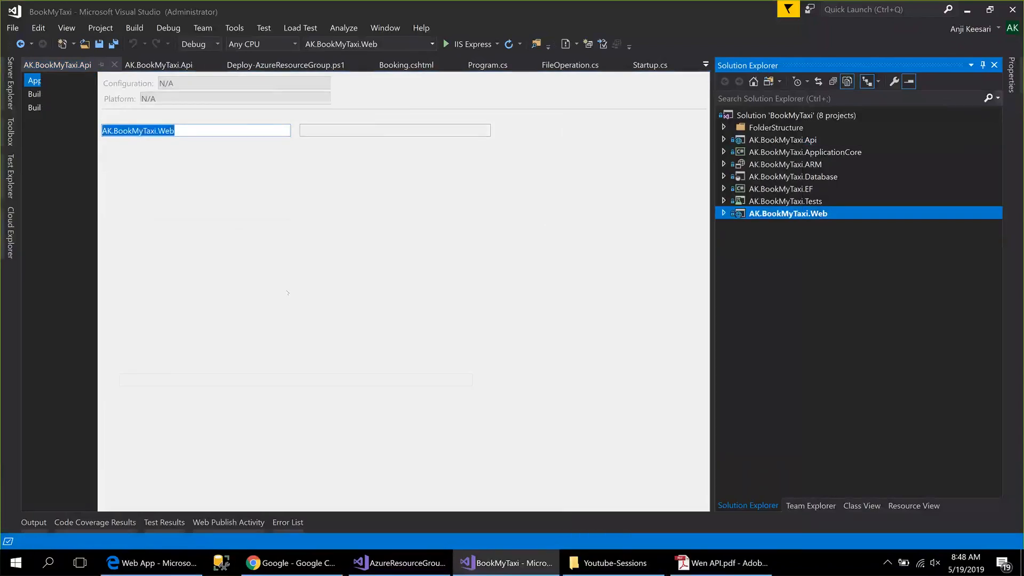
Switch back to the Azure portal, set the runtime stack to .NET Core 2.1, and create the web app.
click(151, 563)
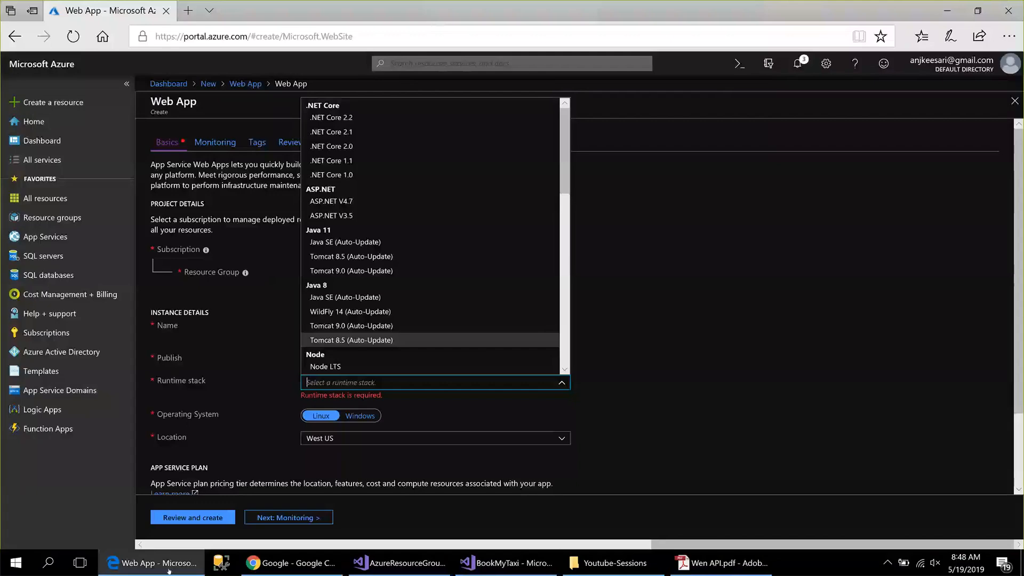
click(341, 133)
scroll(344, 344, down, 2)
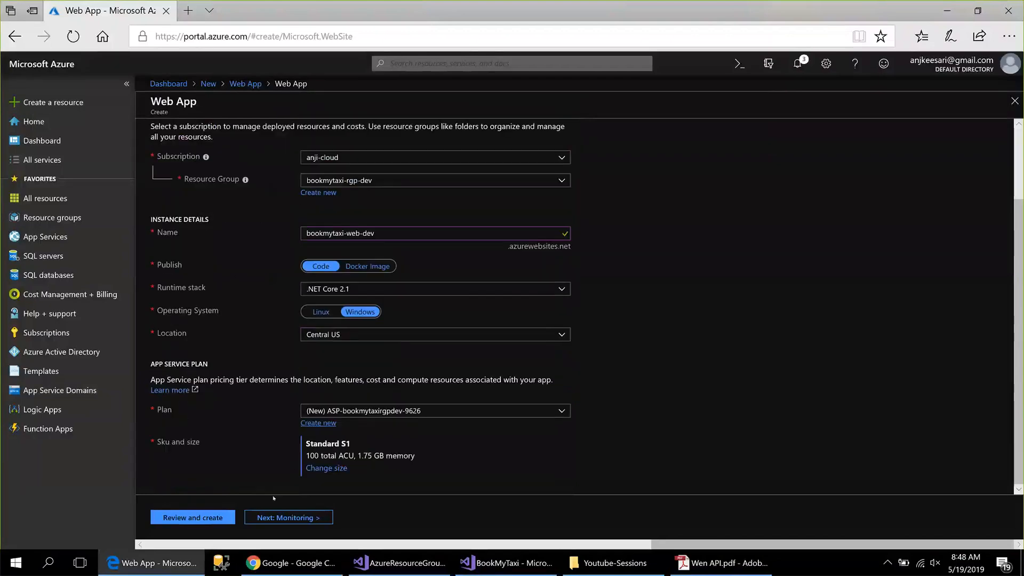
click(227, 520)
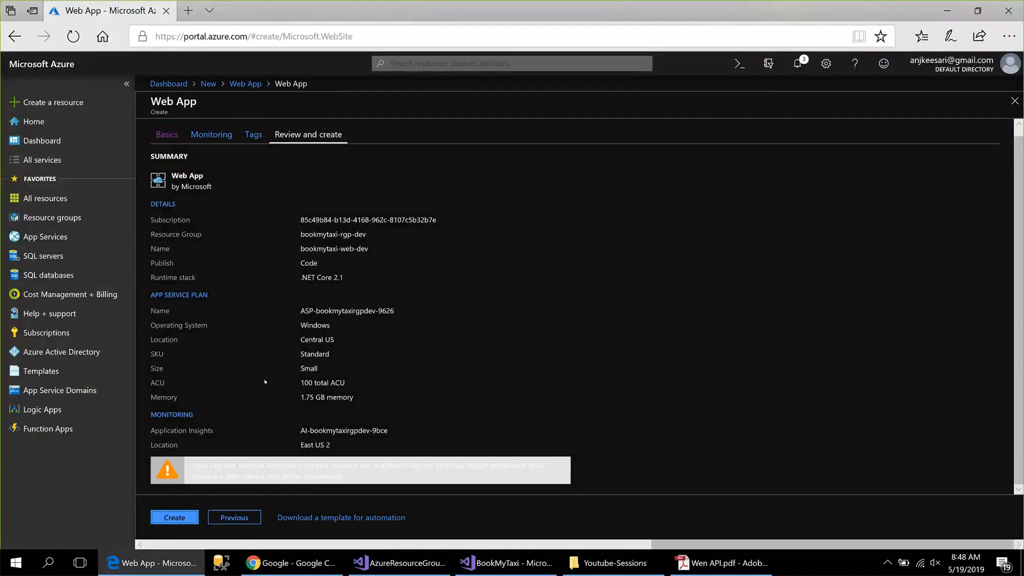
click(172, 517)
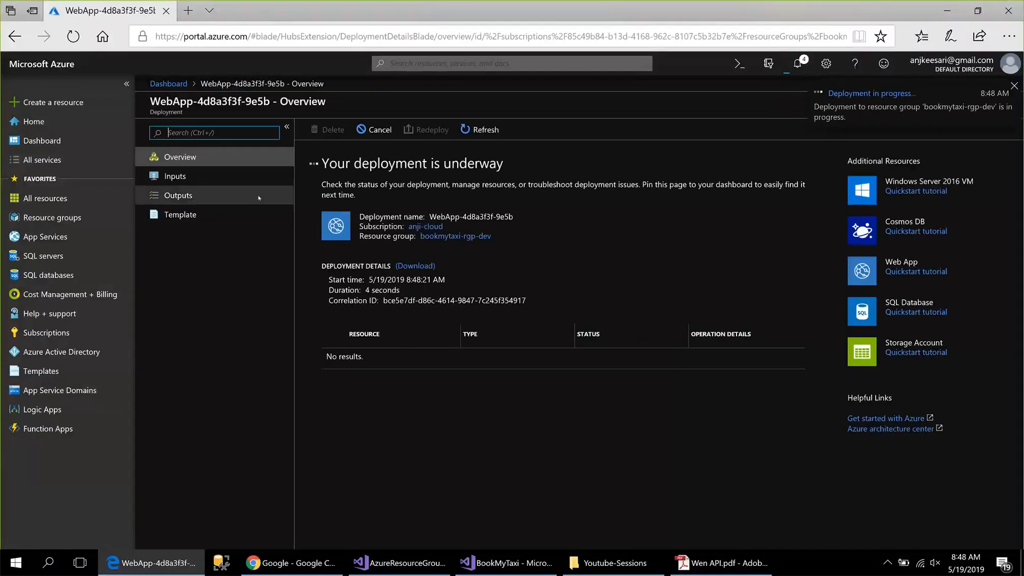
Check the web app's deployment status and look at the deployed bookmytaxi-web-dev resource, including its Quickstart guide.
drag(503, 163, 316, 167)
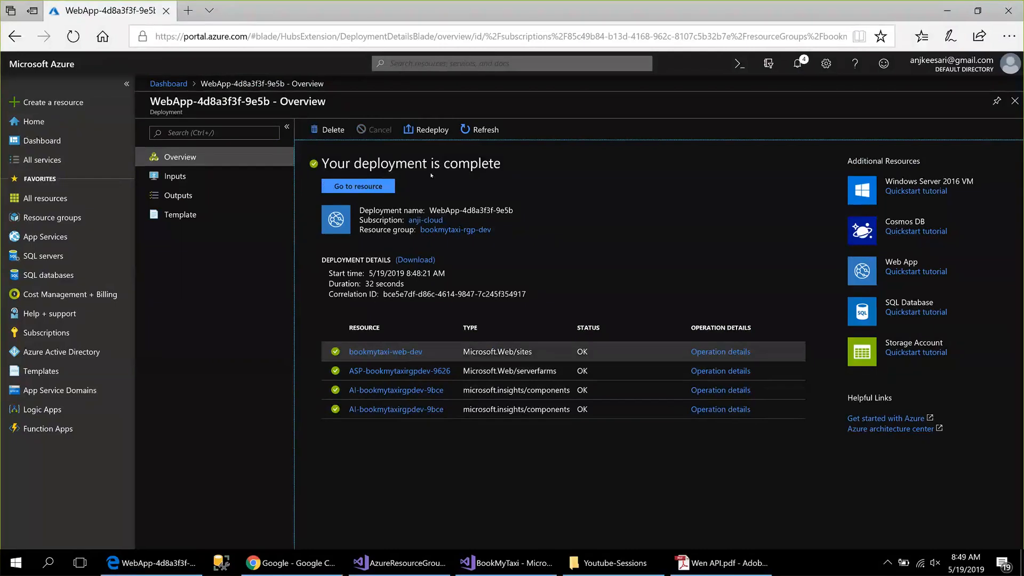
drag(427, 163, 500, 164)
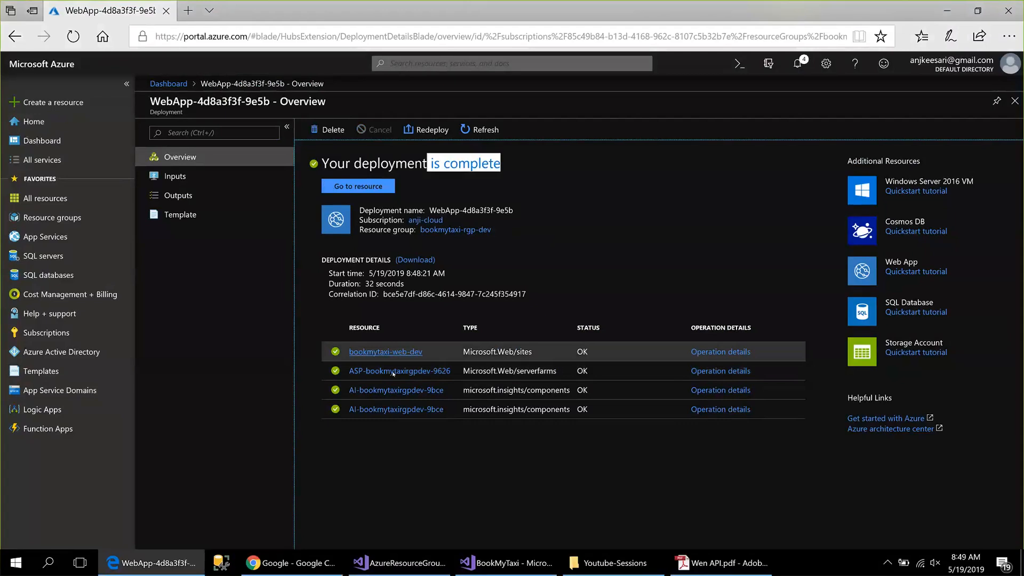
click(361, 187)
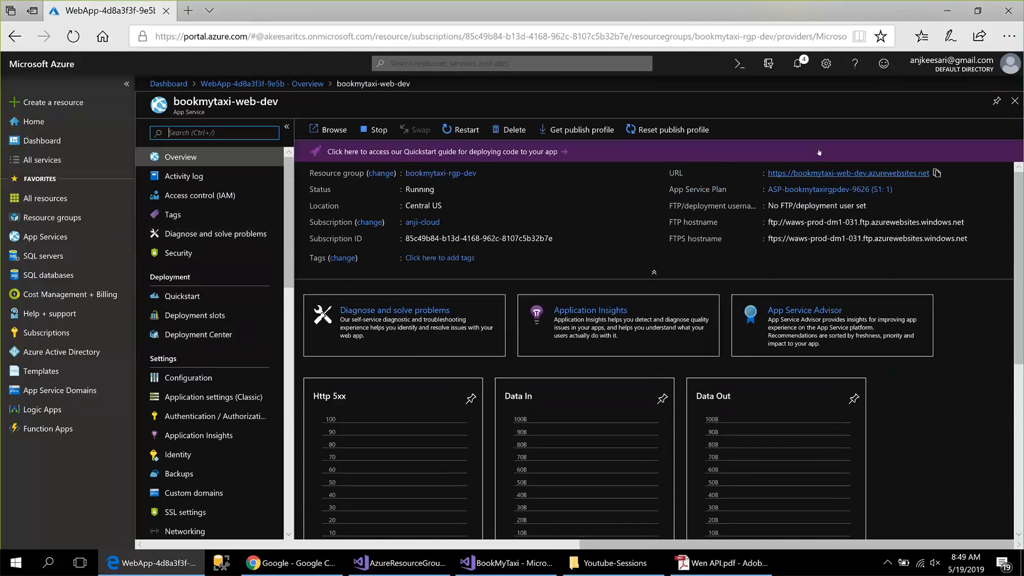
click(818, 151)
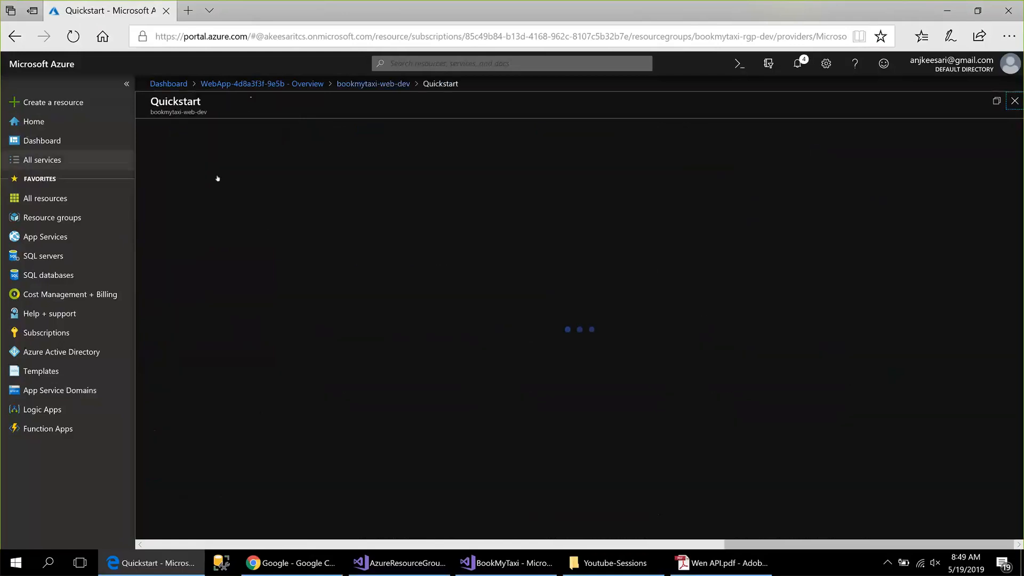
click(374, 84)
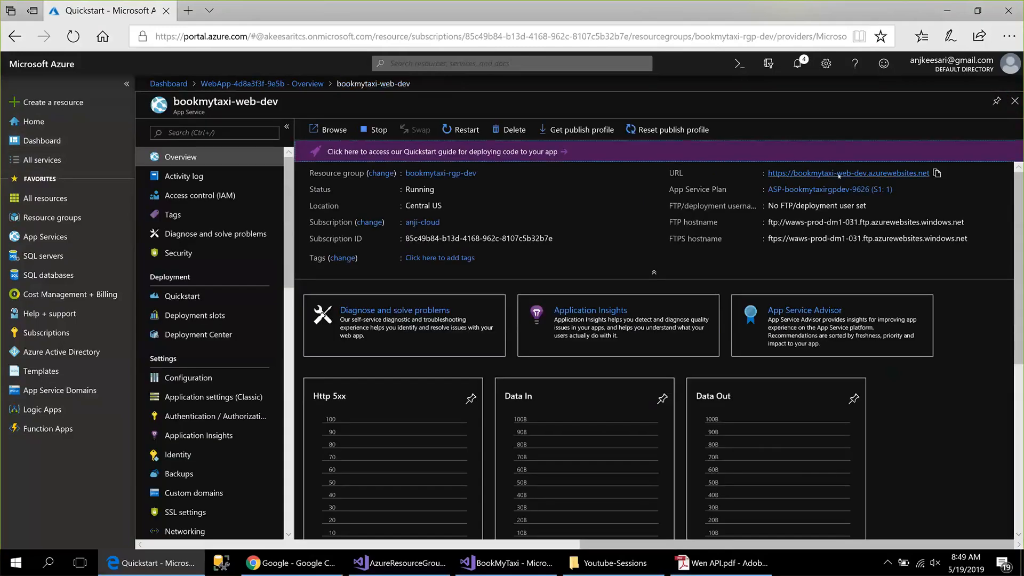
Open the web app's public URL and examine its default page and address.
click(837, 174)
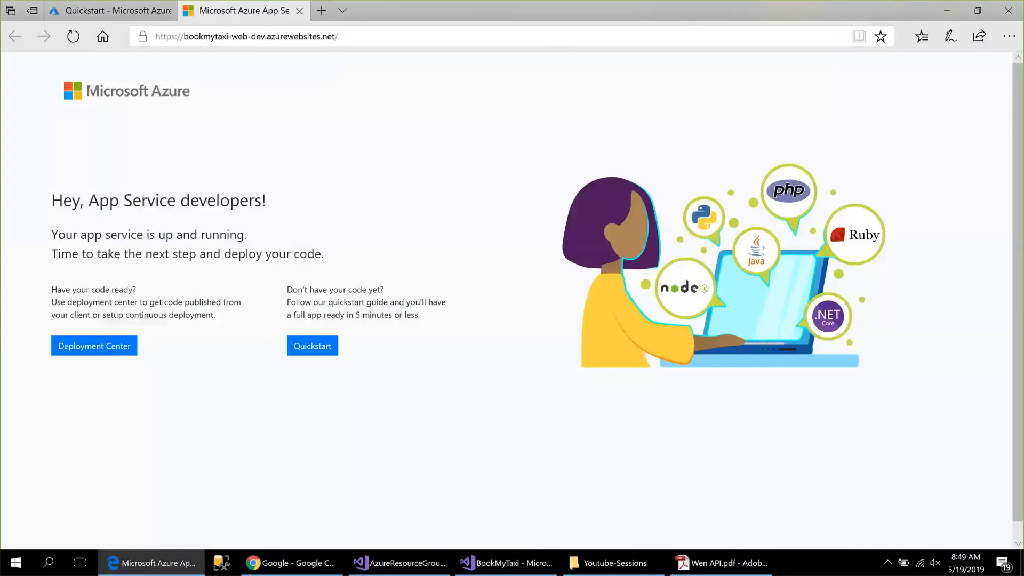
drag(52, 201, 263, 216)
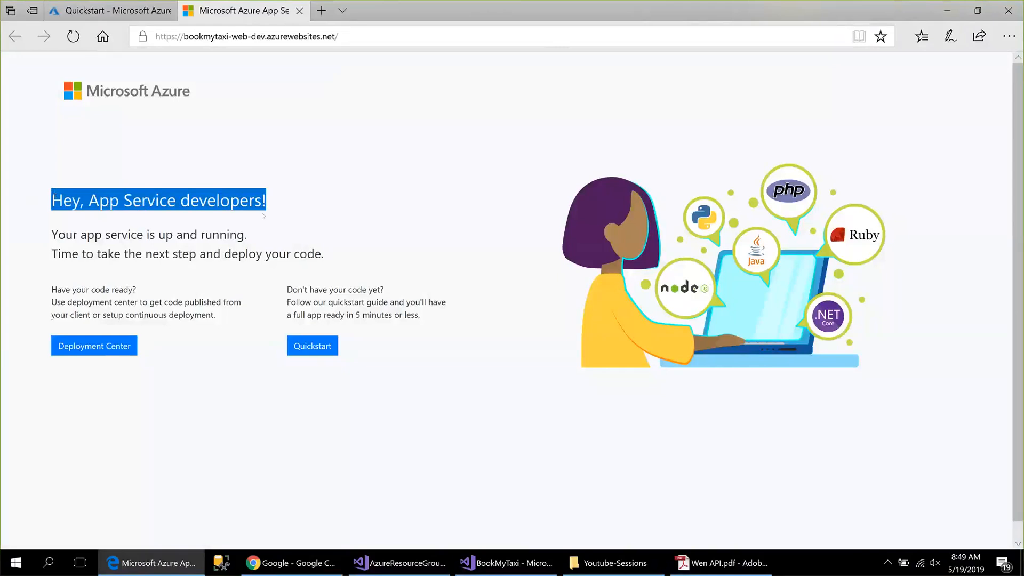
click(323, 36)
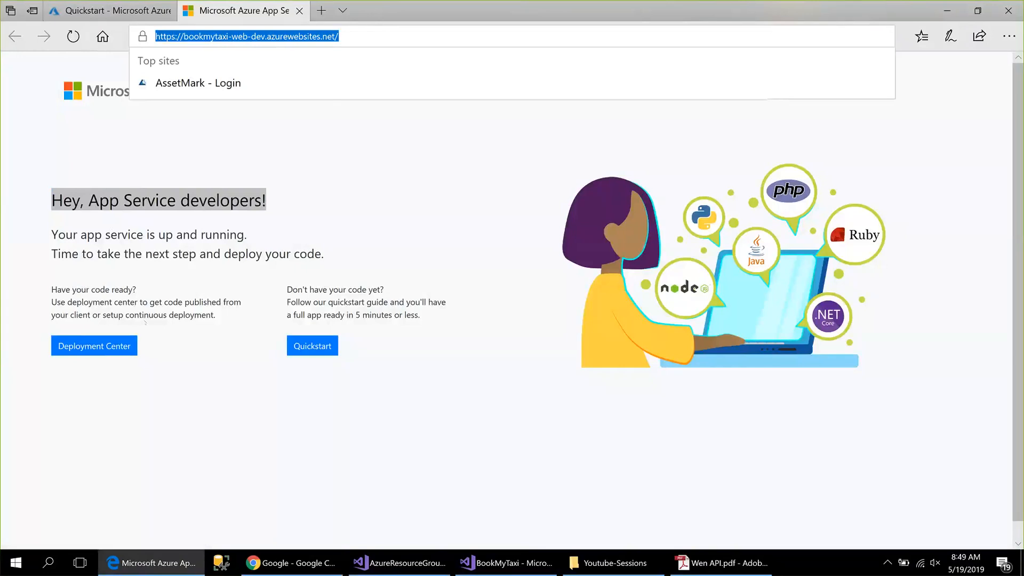
click(71, 226)
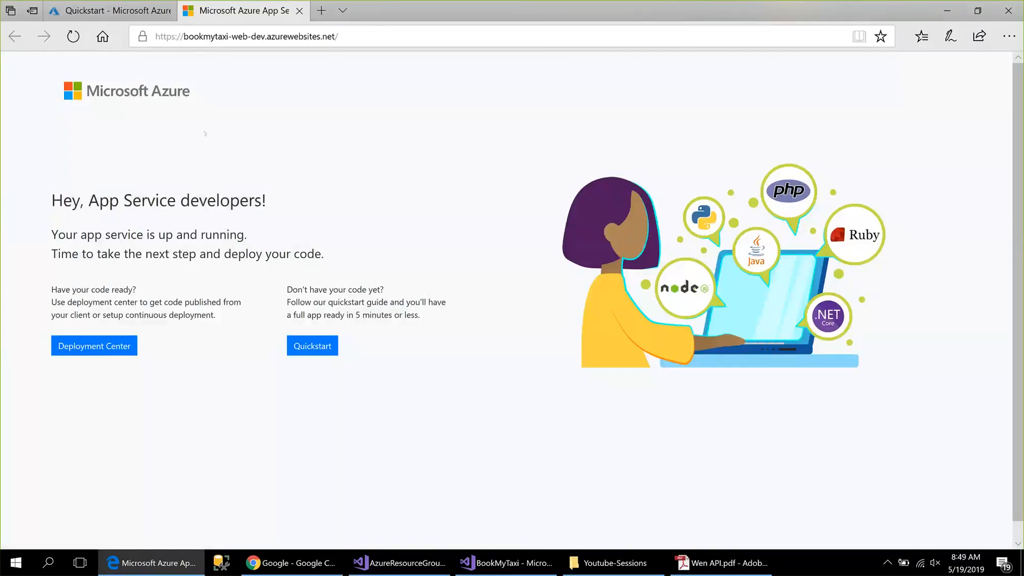
Open the bookmytaxi-web-dev App Service plan and examine its Dev / Test, Production and Isolated scale-up tiers and its scale-out settings.
key(ctrl+shift+Tab)
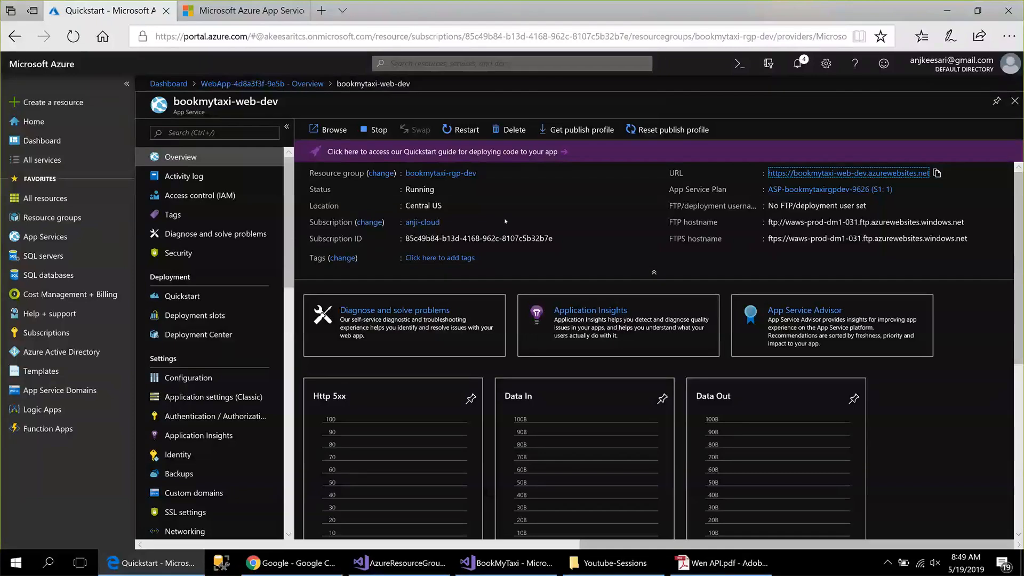
click(821, 189)
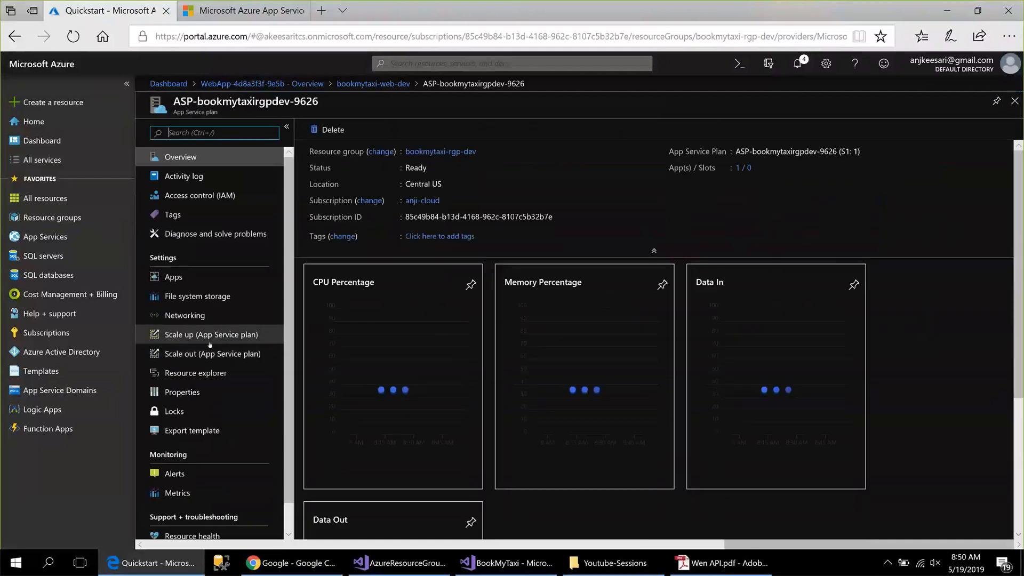
click(212, 336)
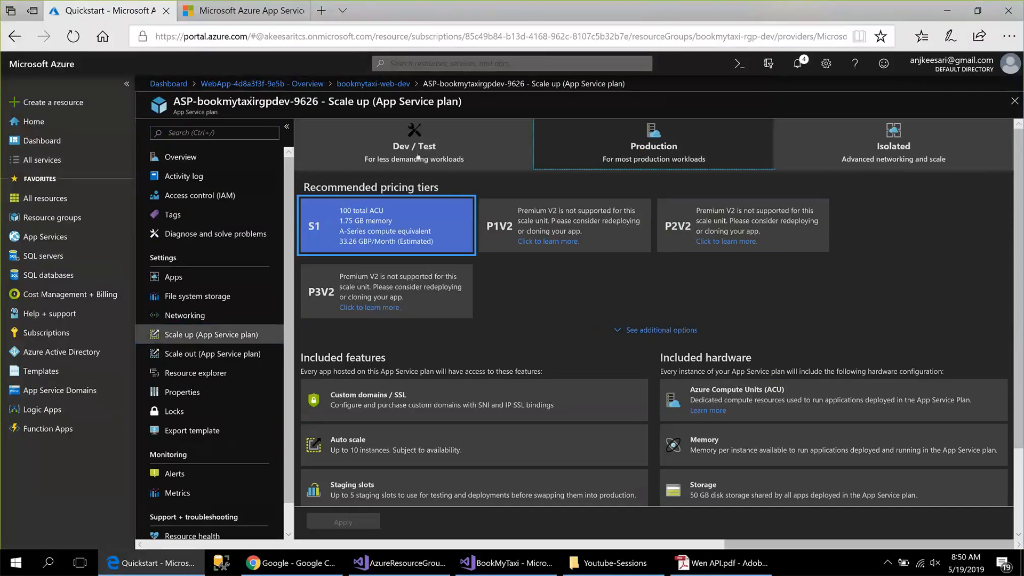
click(415, 138)
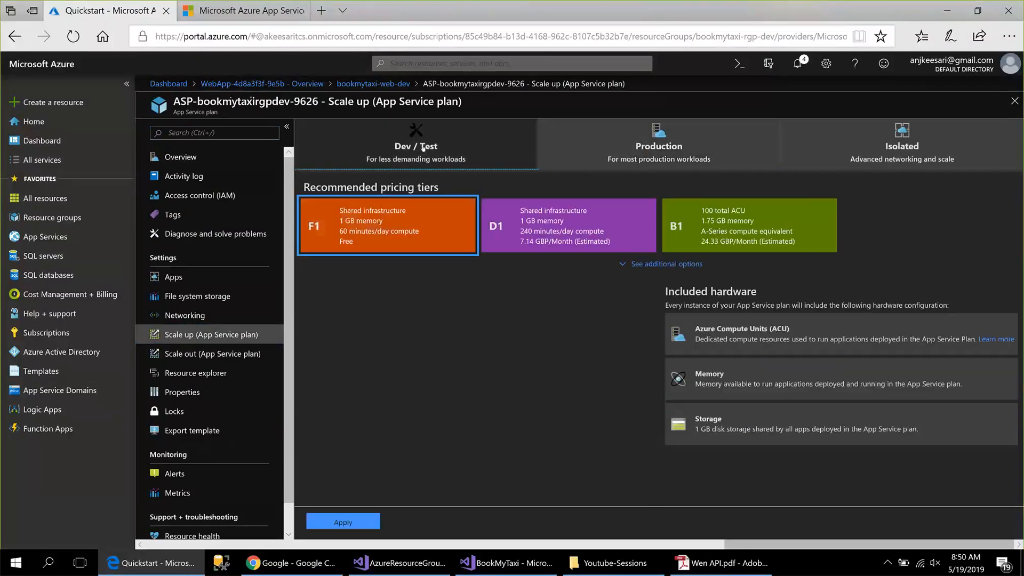
click(680, 152)
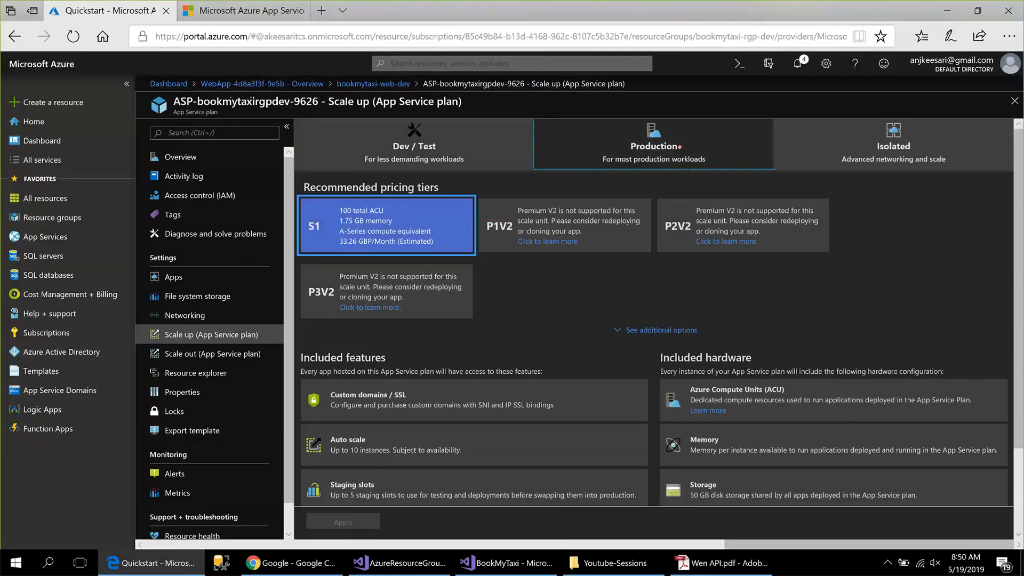
click(871, 131)
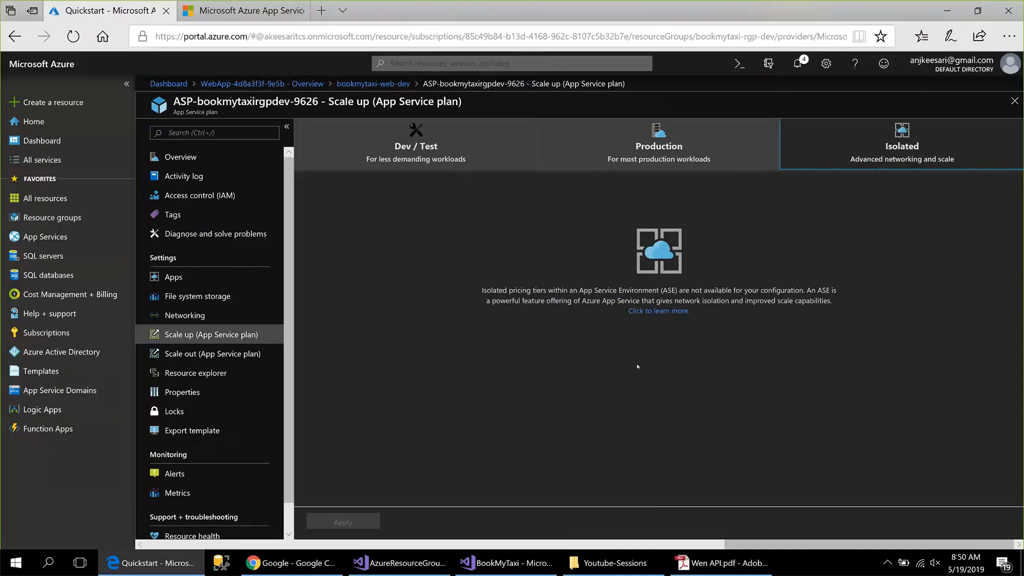
click(421, 157)
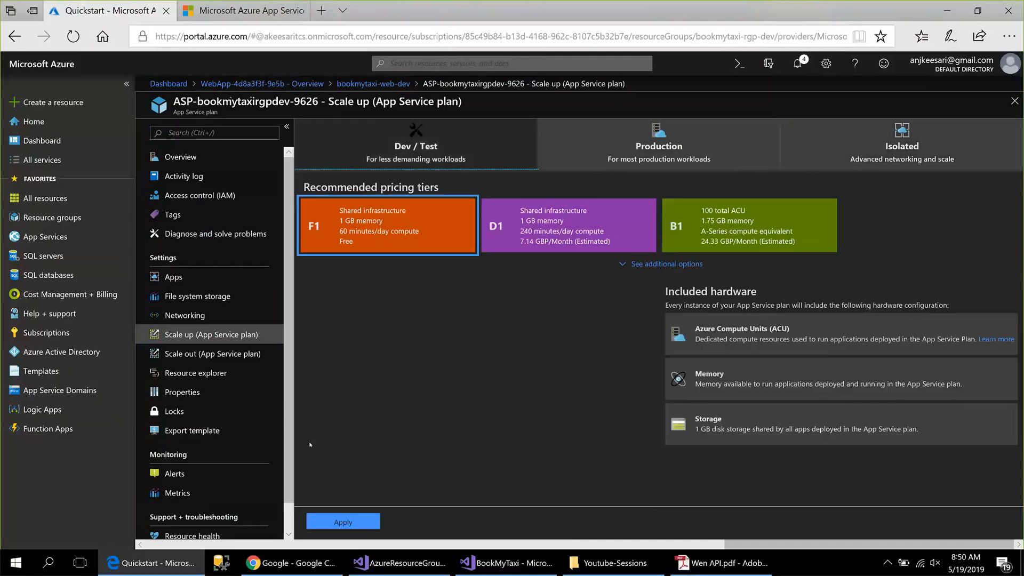
click(214, 356)
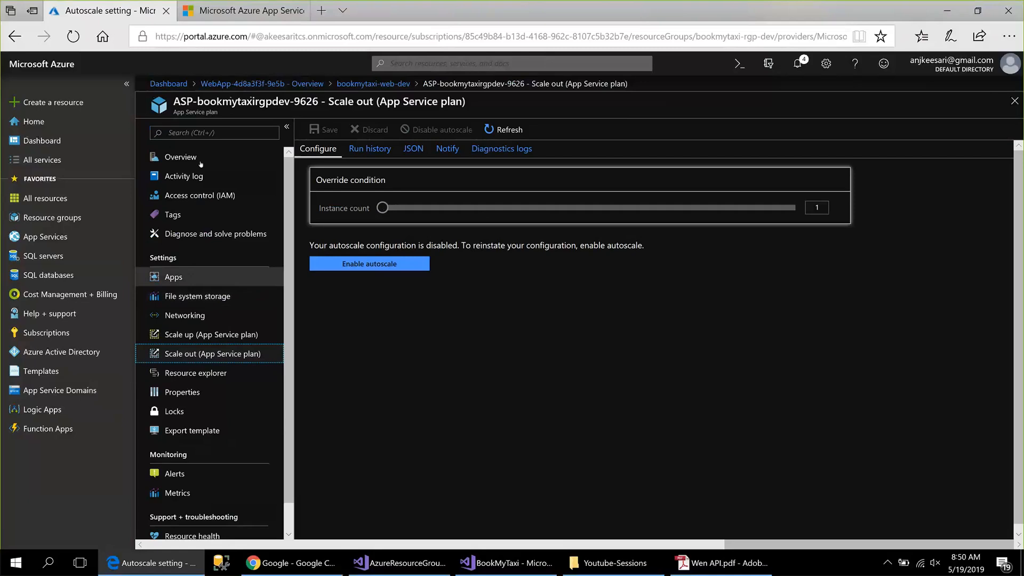
Search the Marketplace for "api app" and open the creation form for an API App.
click(54, 101)
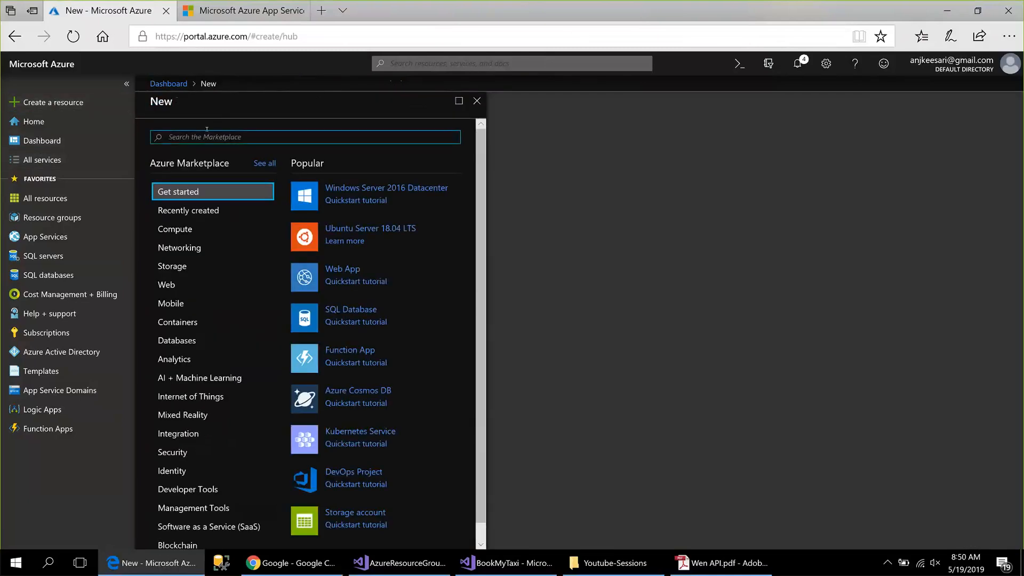
text(api app)
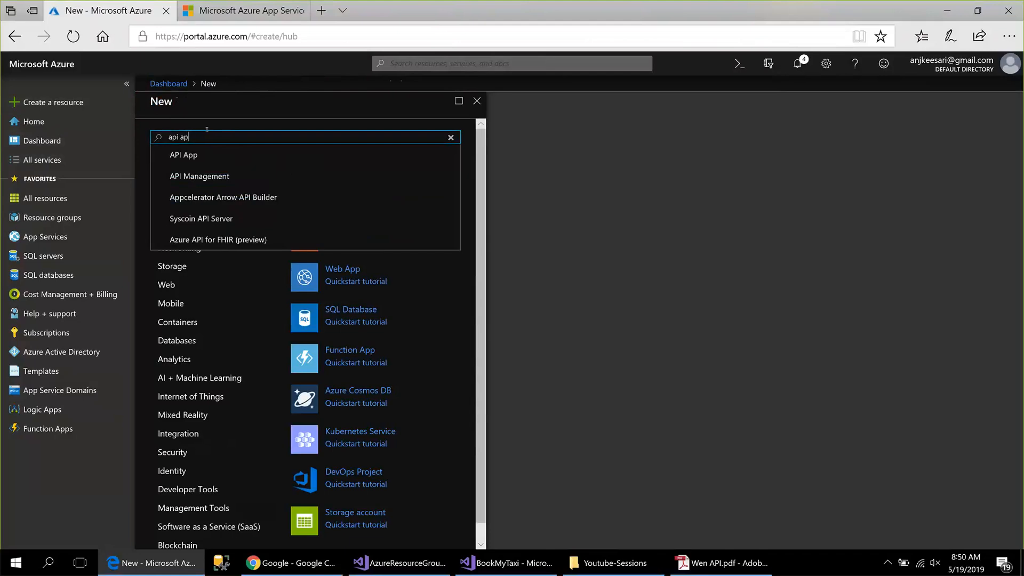
click(190, 155)
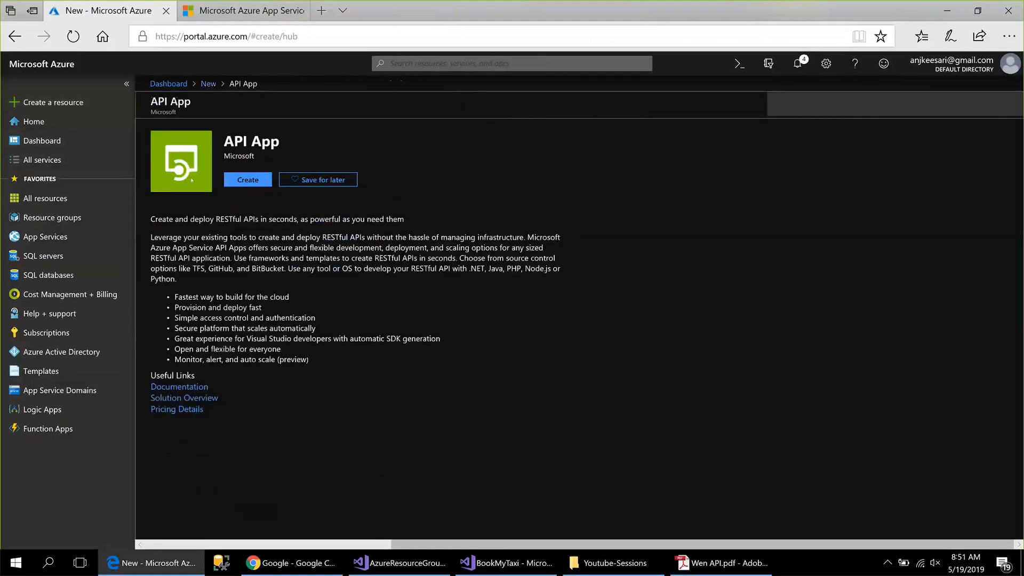
click(246, 180)
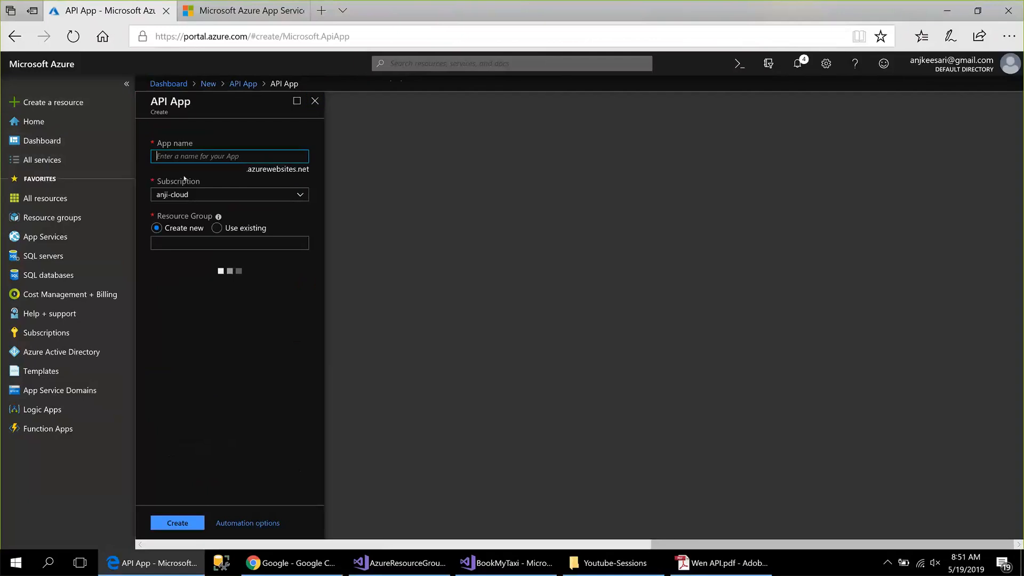
Enter bookmytaxi-web-dev as the API App's name, then correct it to bookmytaxi-api-dev.
text(bookmytaxi-web-dev)
click(207, 155)
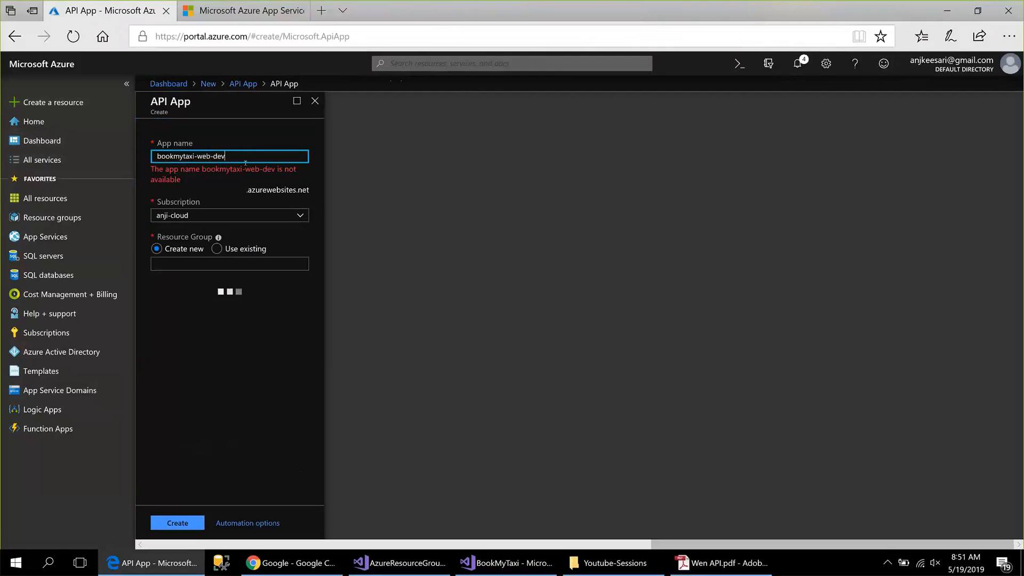
key(BackSpace)
key(BackSpace)
key(BackSpace)
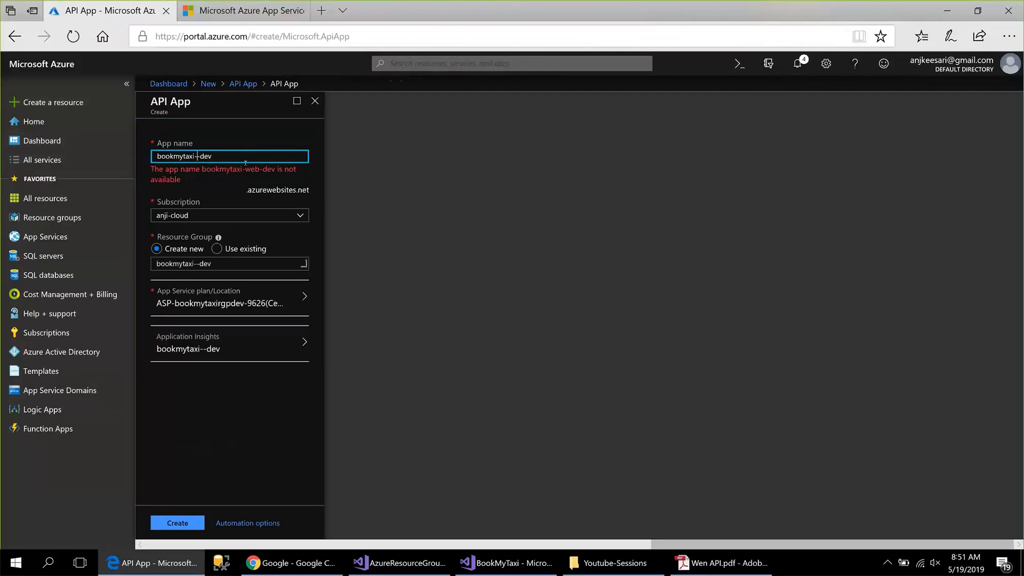
text(api)
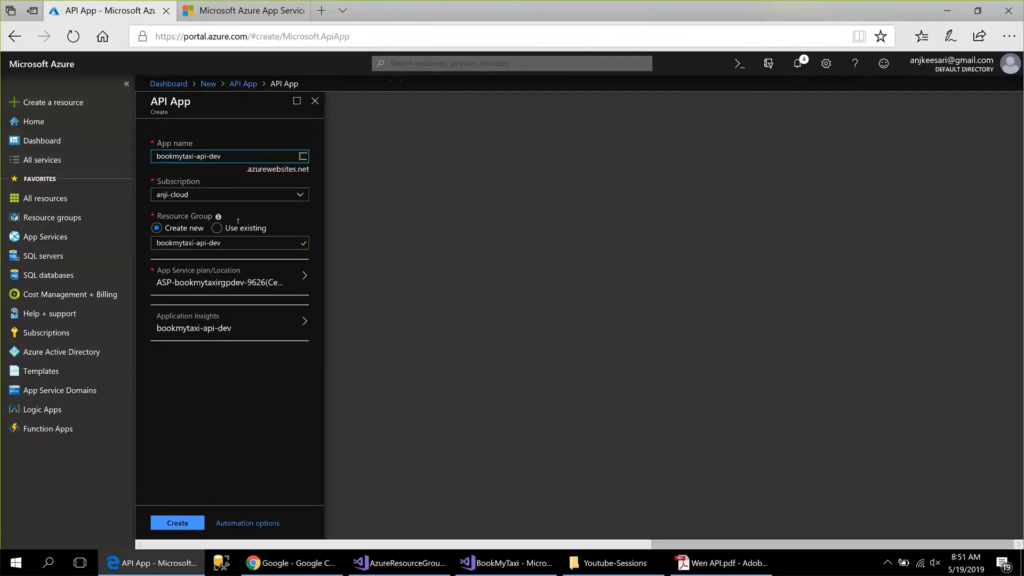
Assign the API App to the existing resource group bookmytaxi-rgp-dev.
click(217, 228)
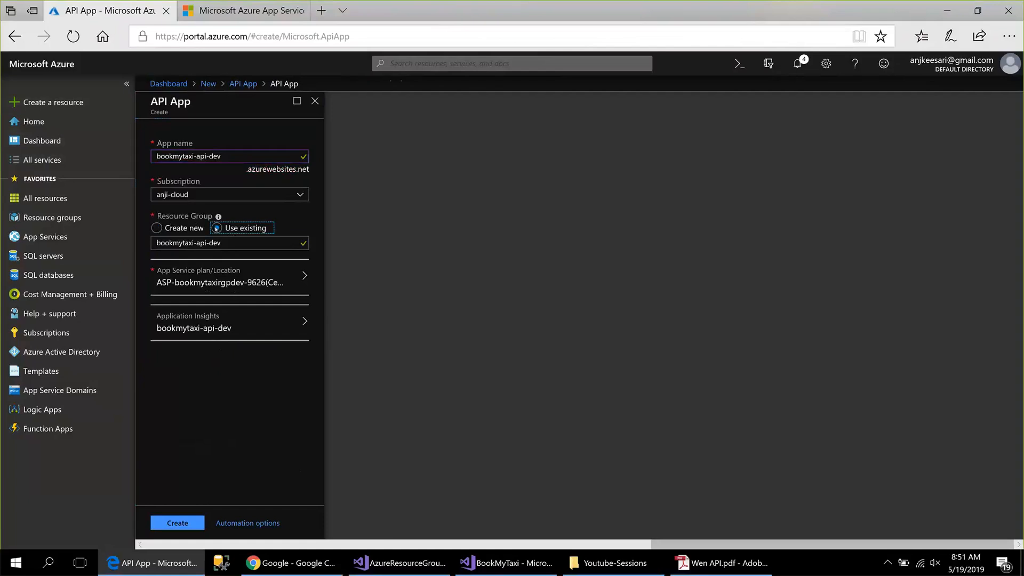
click(214, 241)
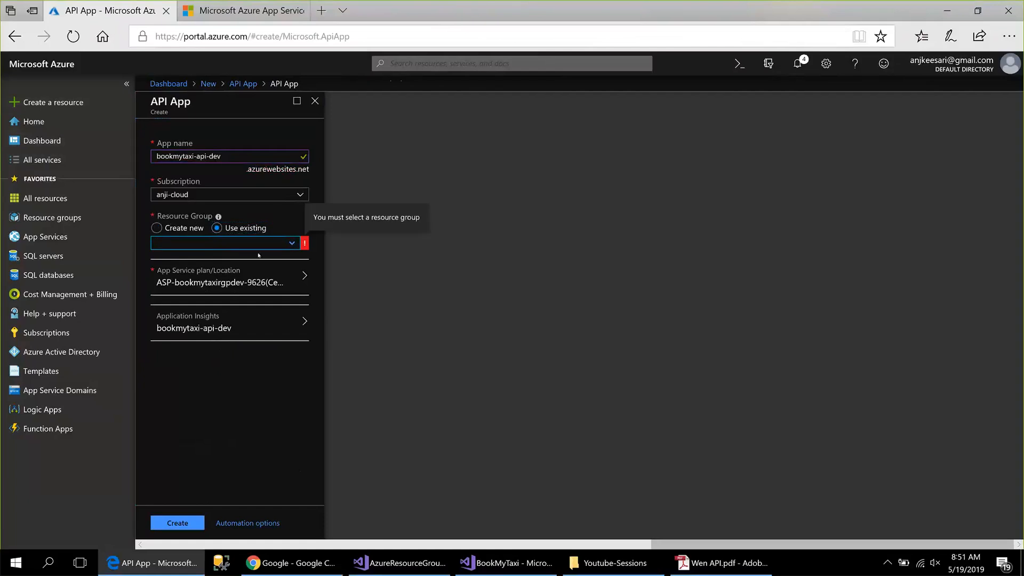
click(293, 244)
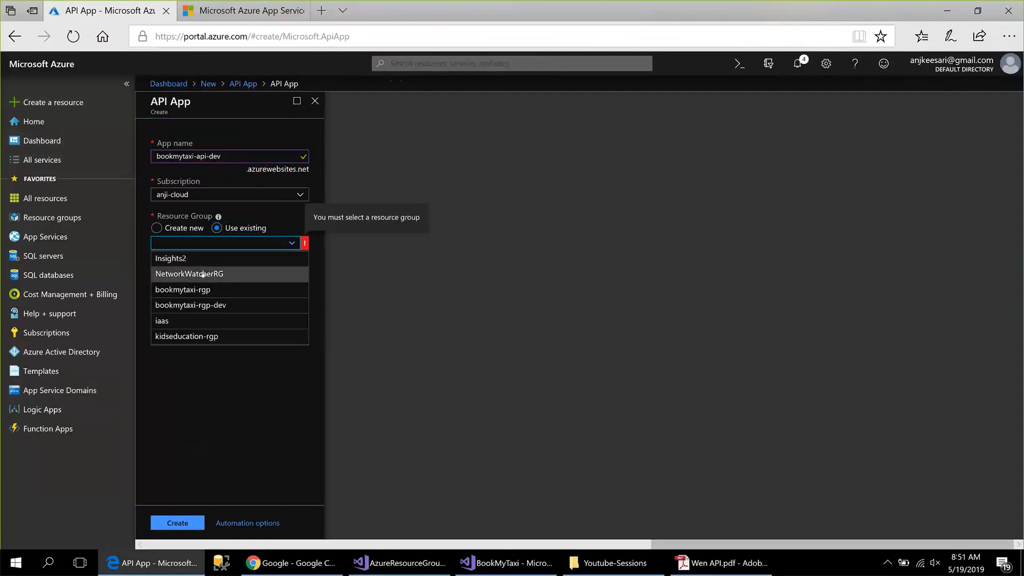
click(209, 305)
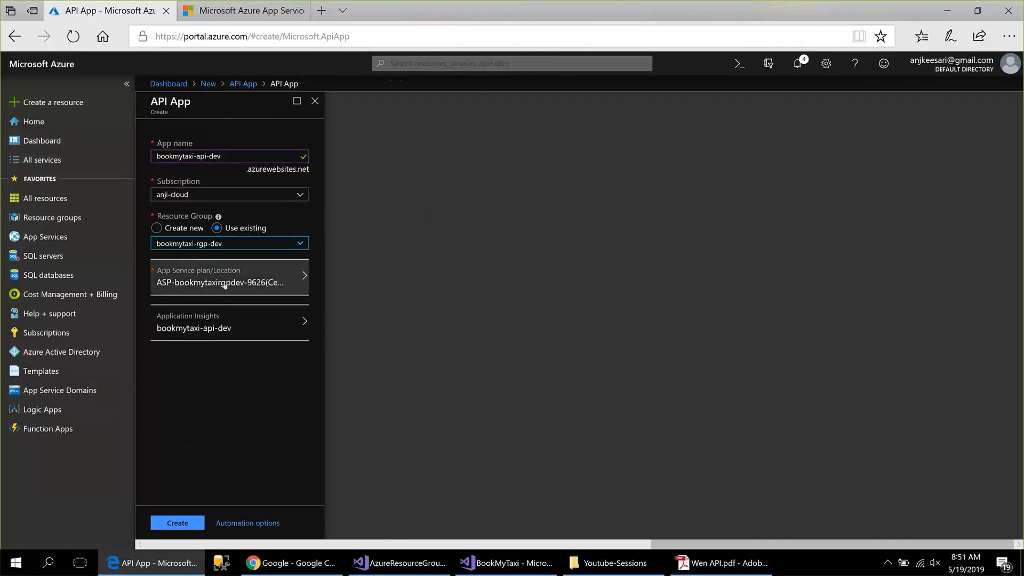
Review the available App Service plans for the API App and select ASP-bookmytaxirgpdev-9626 (S1) in Central US.
click(301, 278)
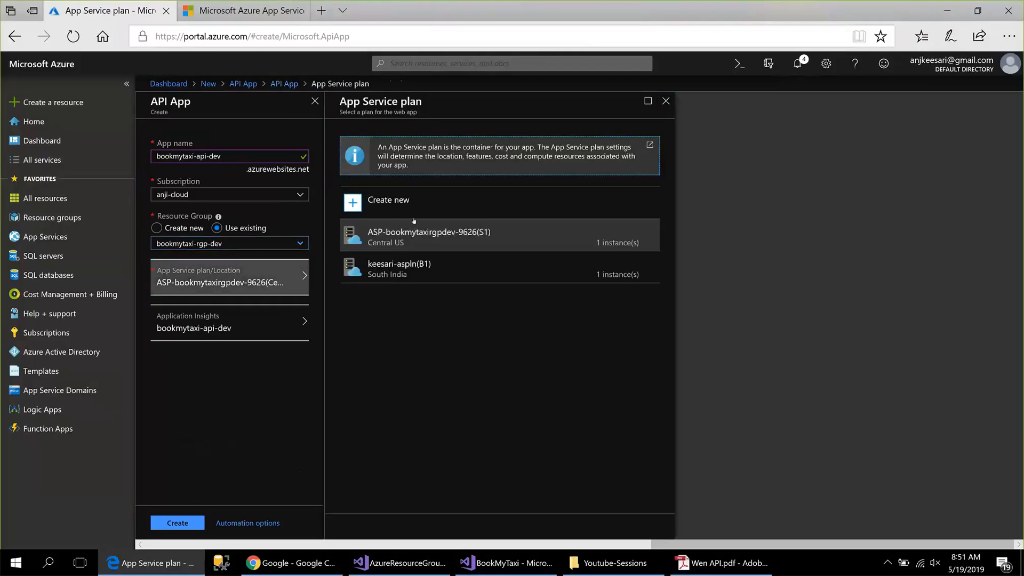
click(383, 244)
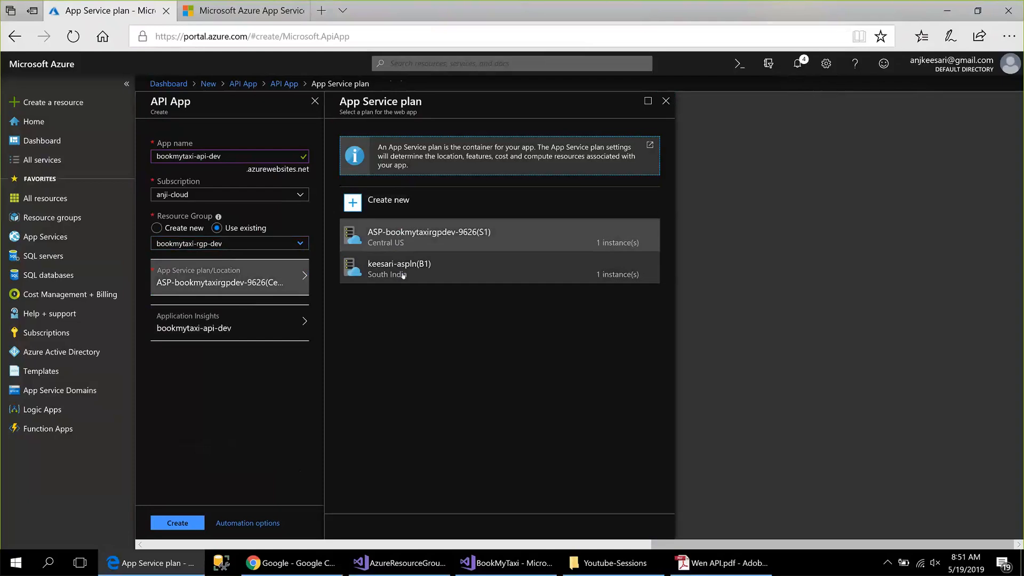
click(300, 276)
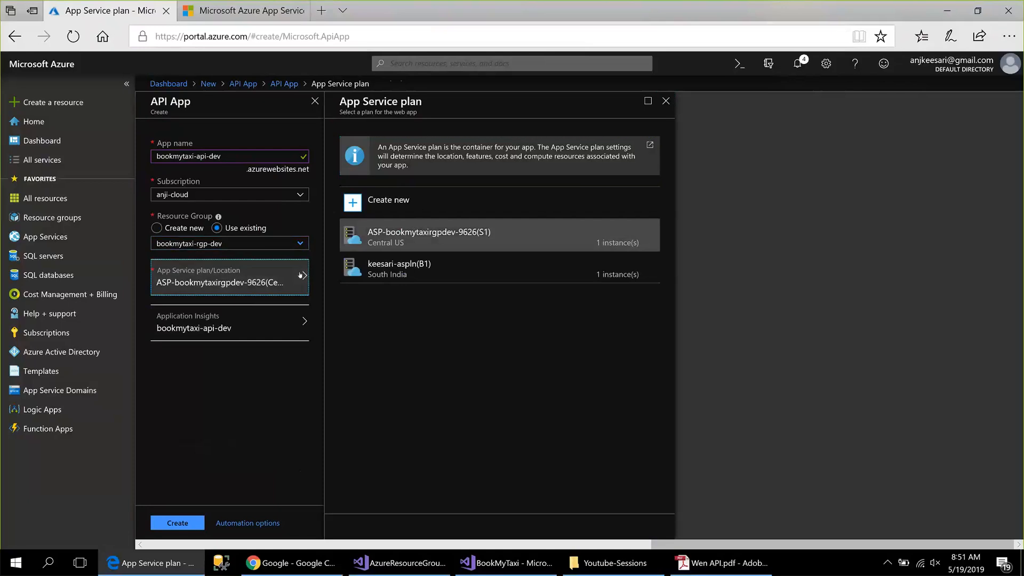
click(405, 240)
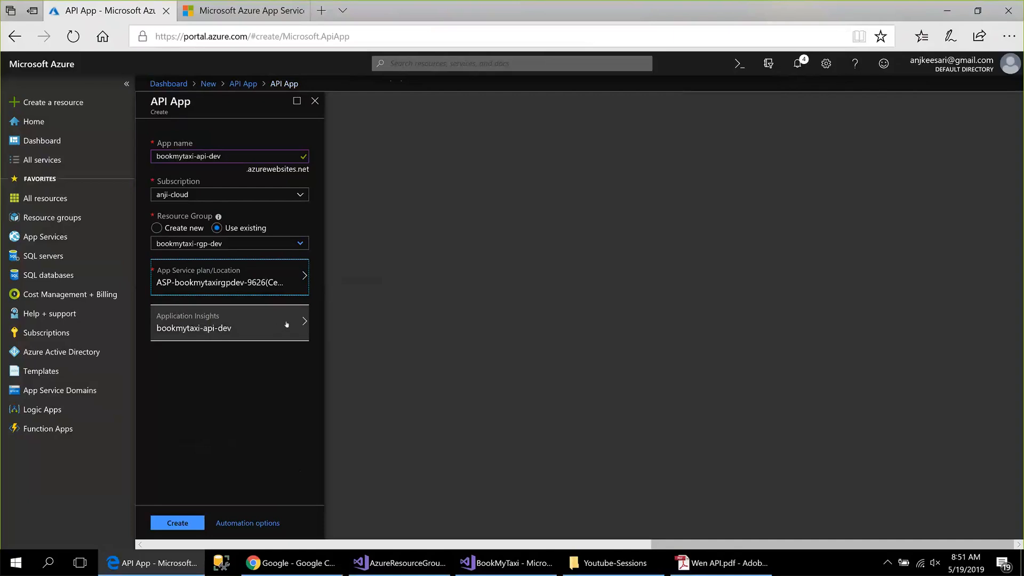
Recheck the API App's App Service plan choices, then look for the ASP-bookmytaxirgpdev-9626 plan among all resources.
click(302, 276)
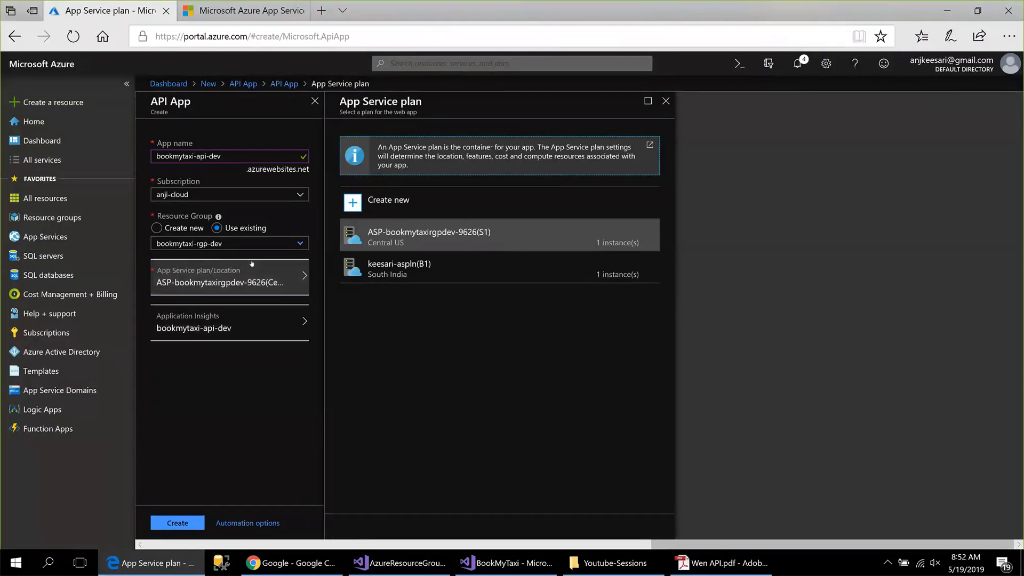
click(261, 290)
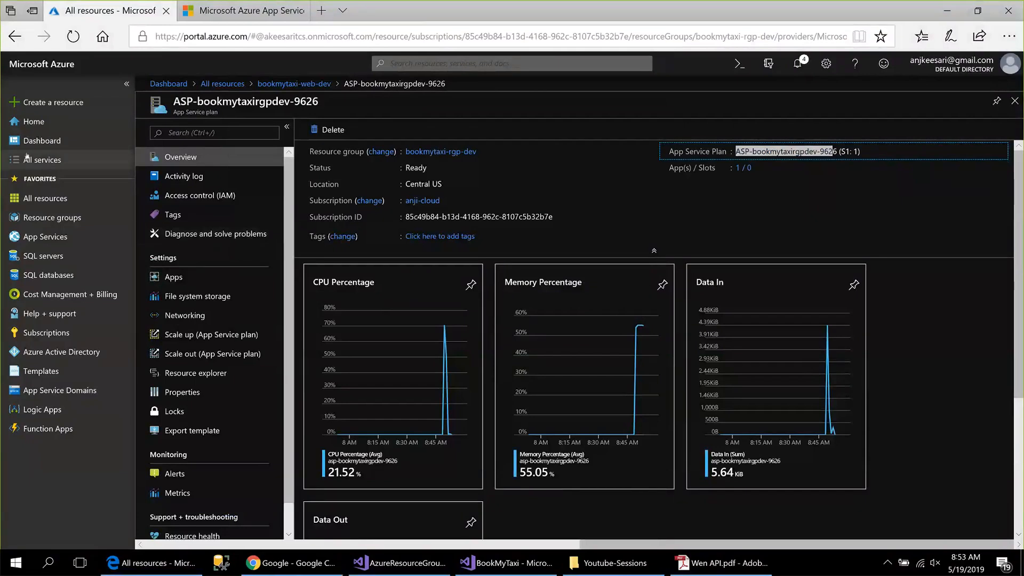
click(43, 200)
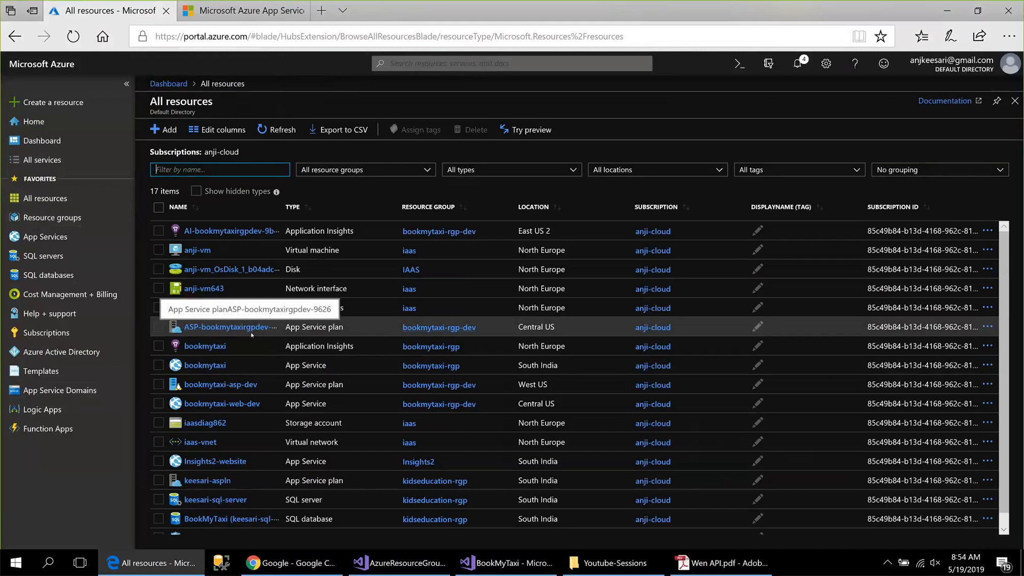
Start a new API App from the Marketplace by searching for "api app" and opening its creation form.
click(50, 103)
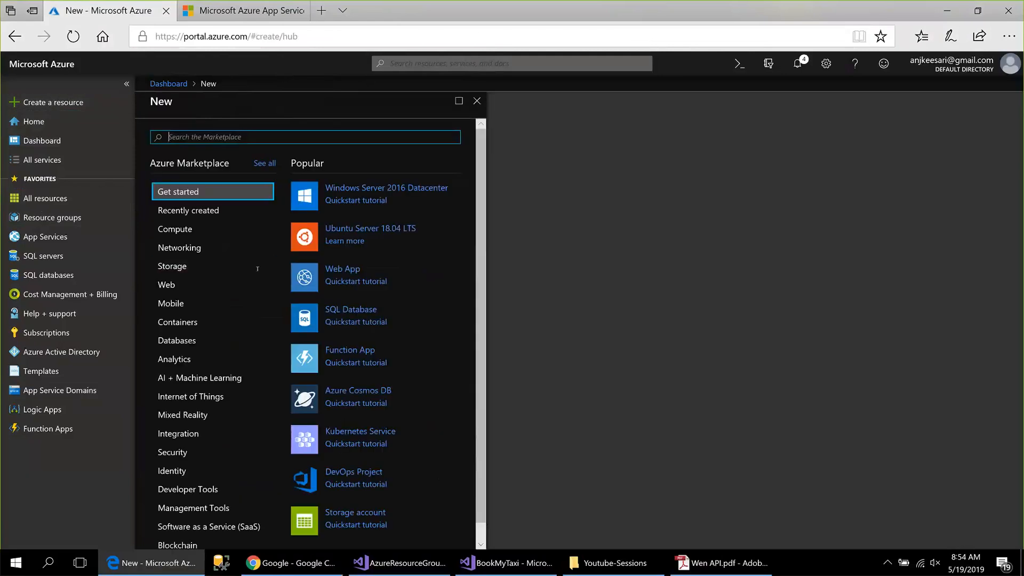
text(api app)
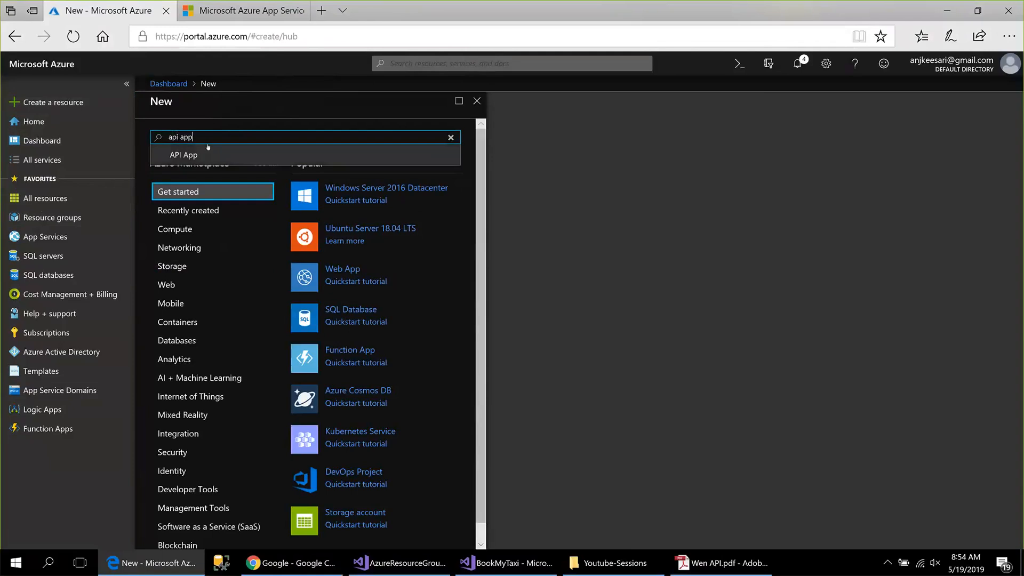
click(197, 154)
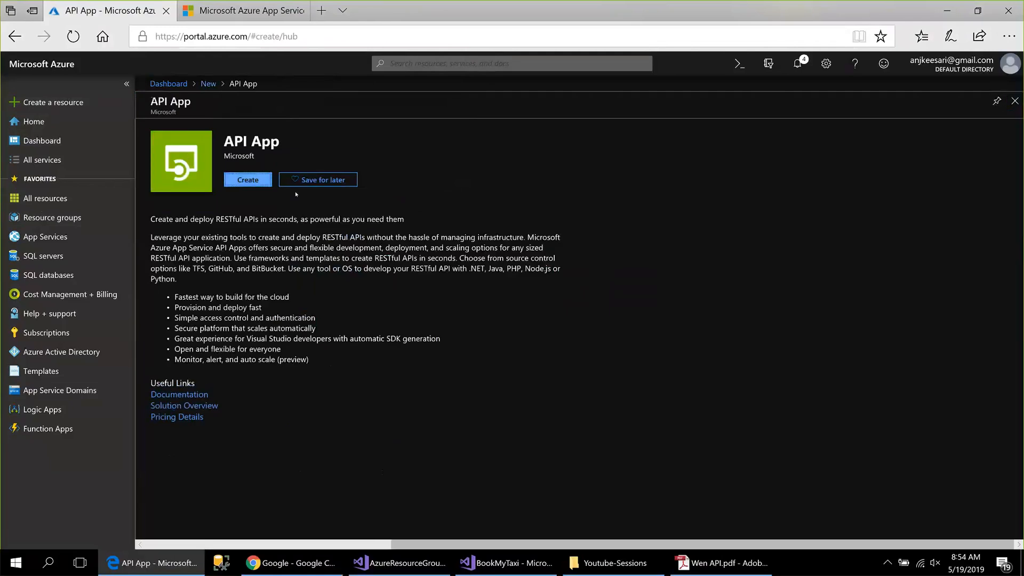
click(261, 181)
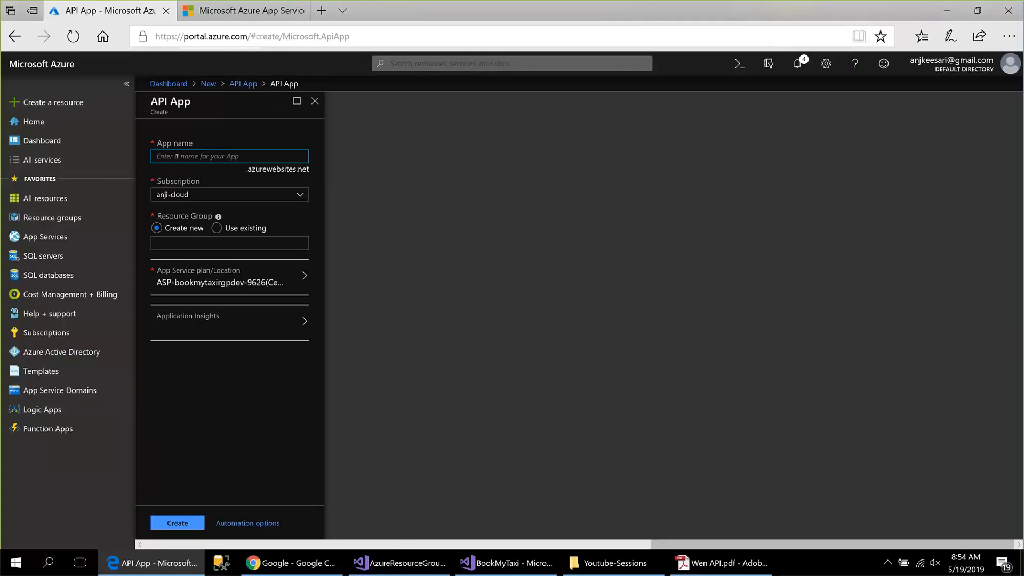
Name the new API App bookmytaxi-api-dev.
text(bookmy)
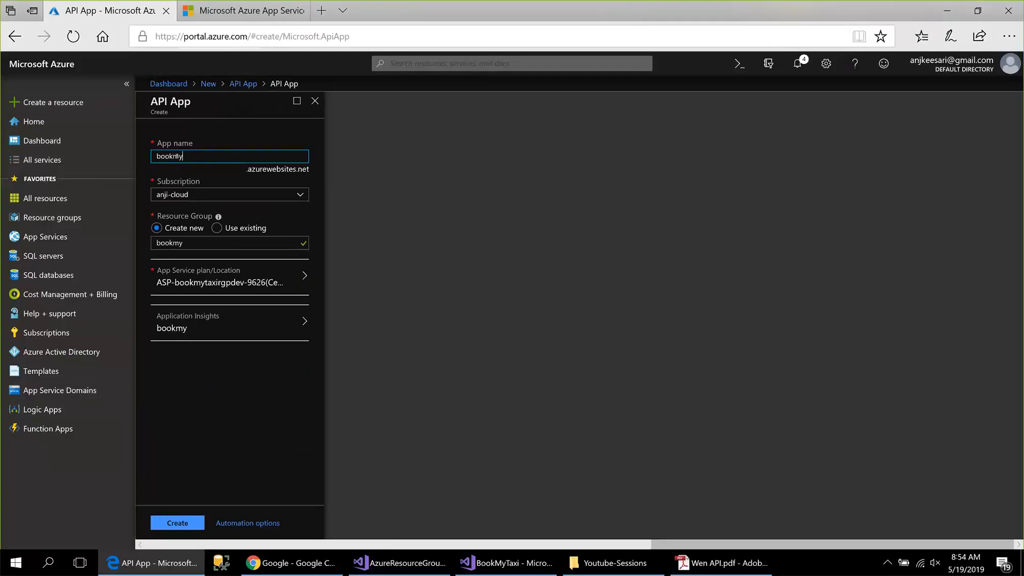
text(taxi-)
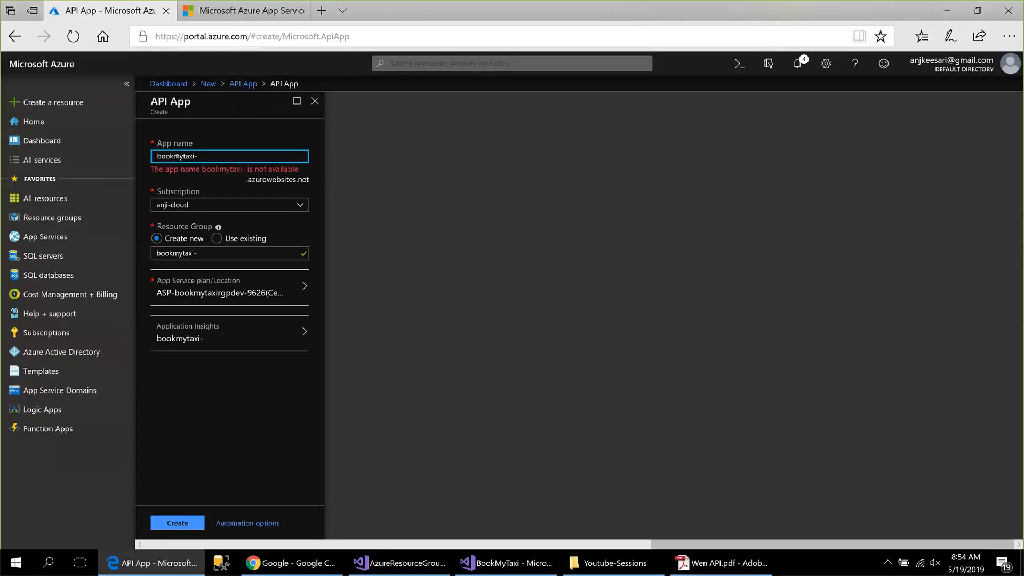
text(api-d)
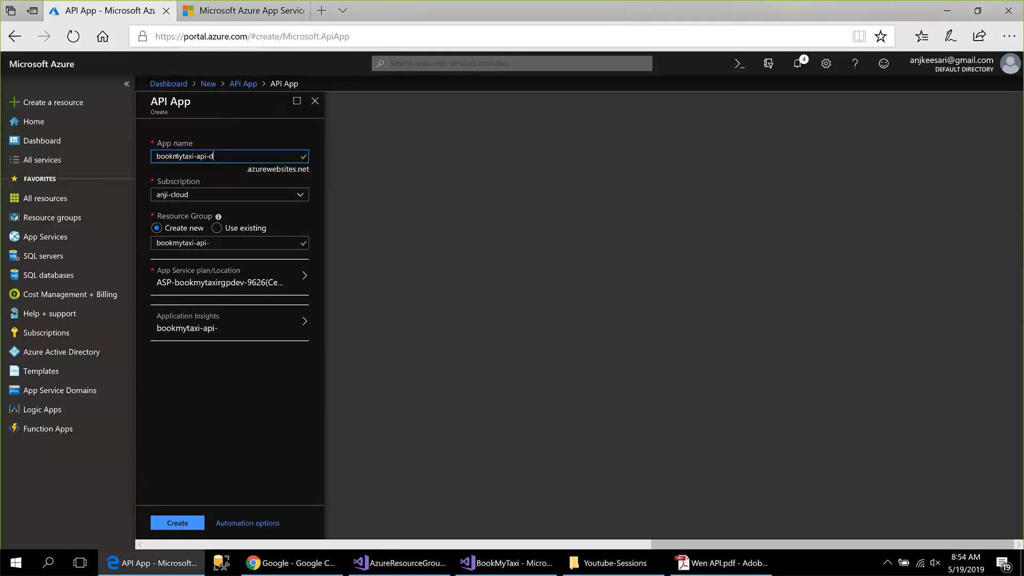
text(ev)
Place the API App in the existing bookmytaxi-rgp-dev resource group and create it.
click(218, 228)
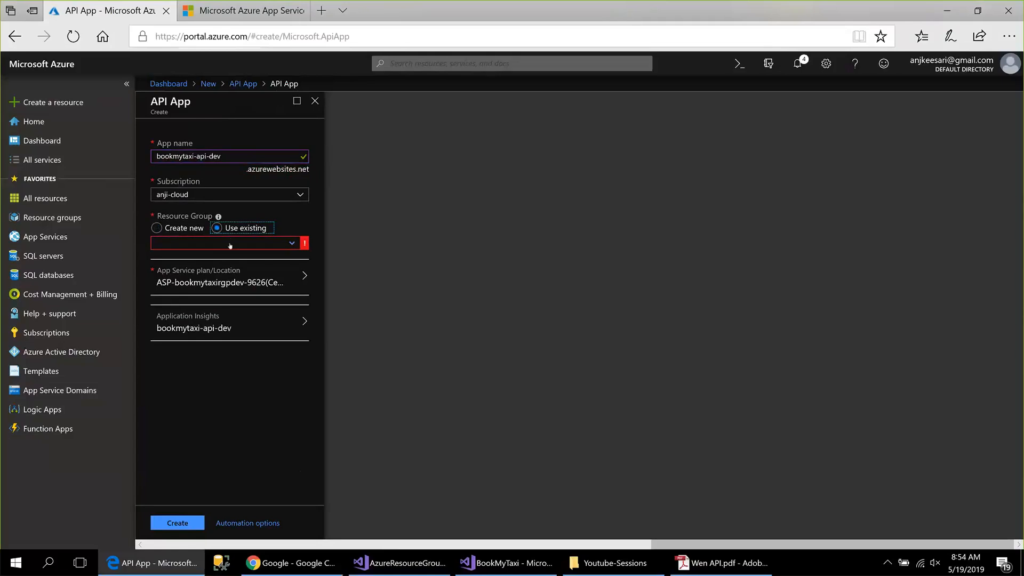
click(230, 243)
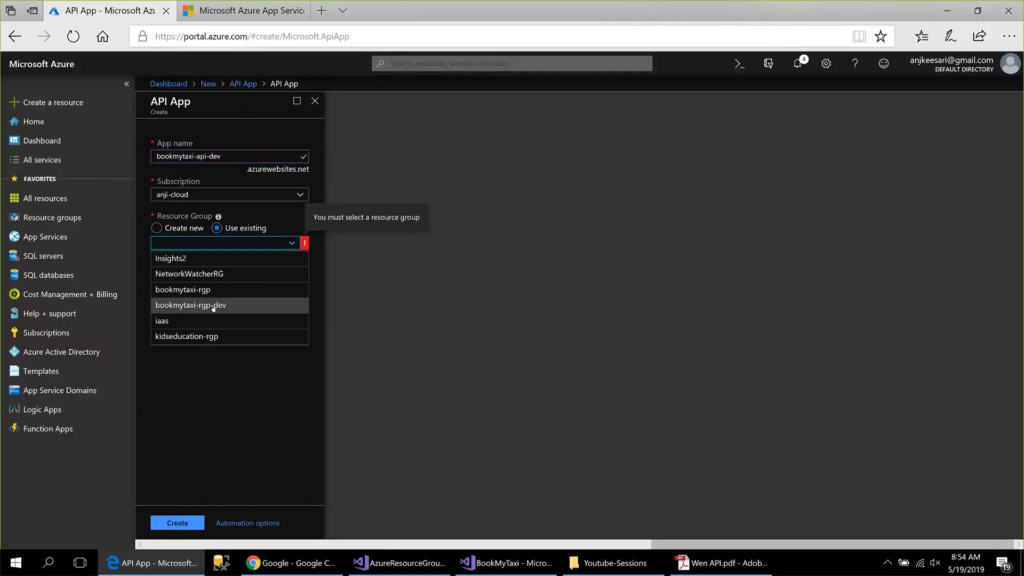
click(213, 306)
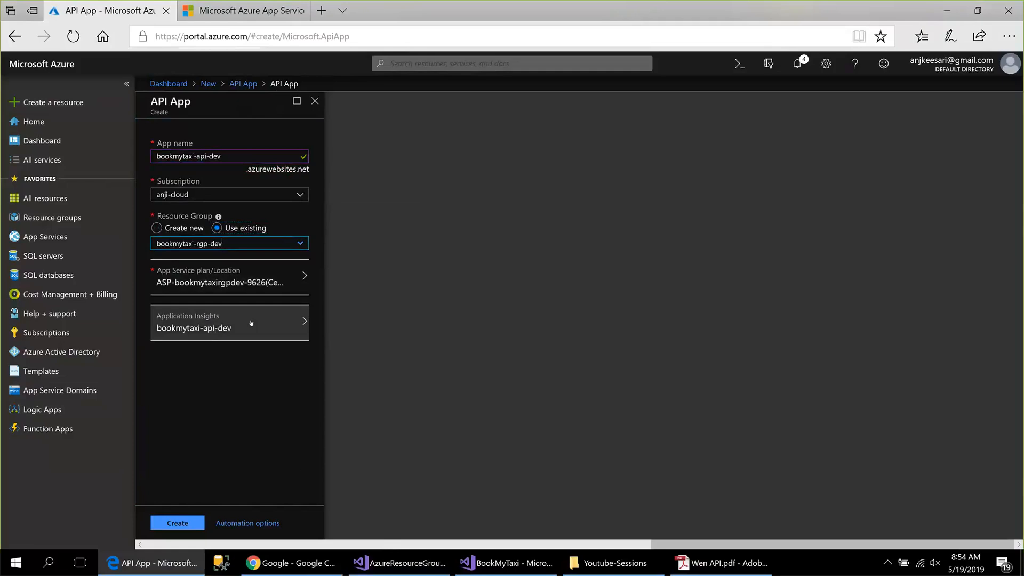
click(176, 524)
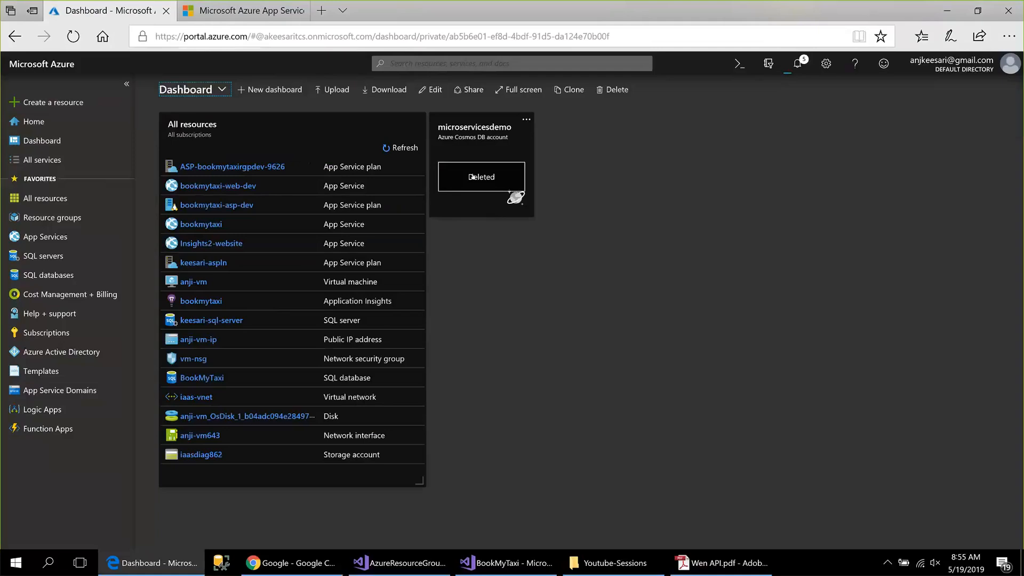
Open the API App's deployment overview from the notifications and check its deployment status.
click(522, 279)
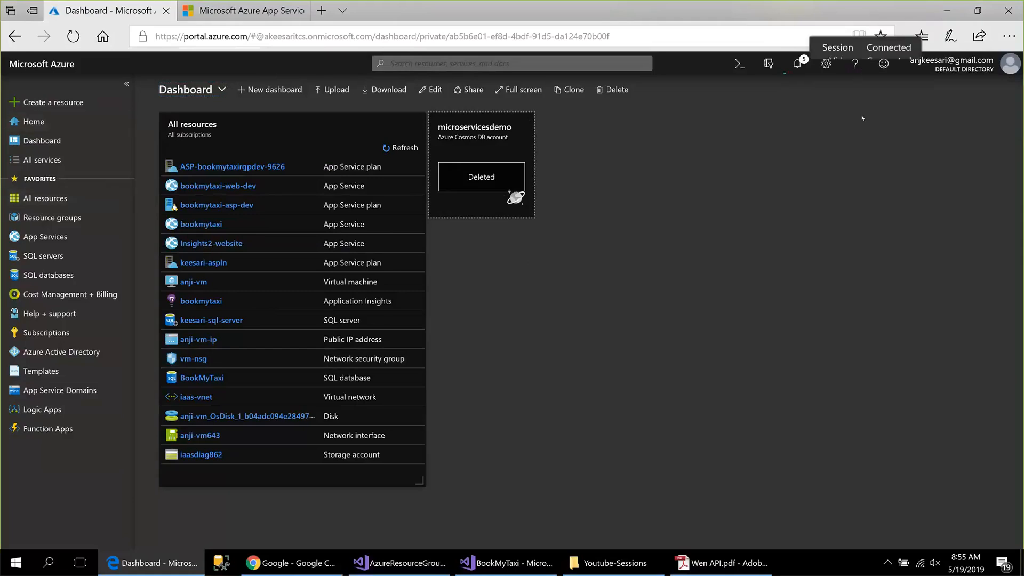
click(798, 64)
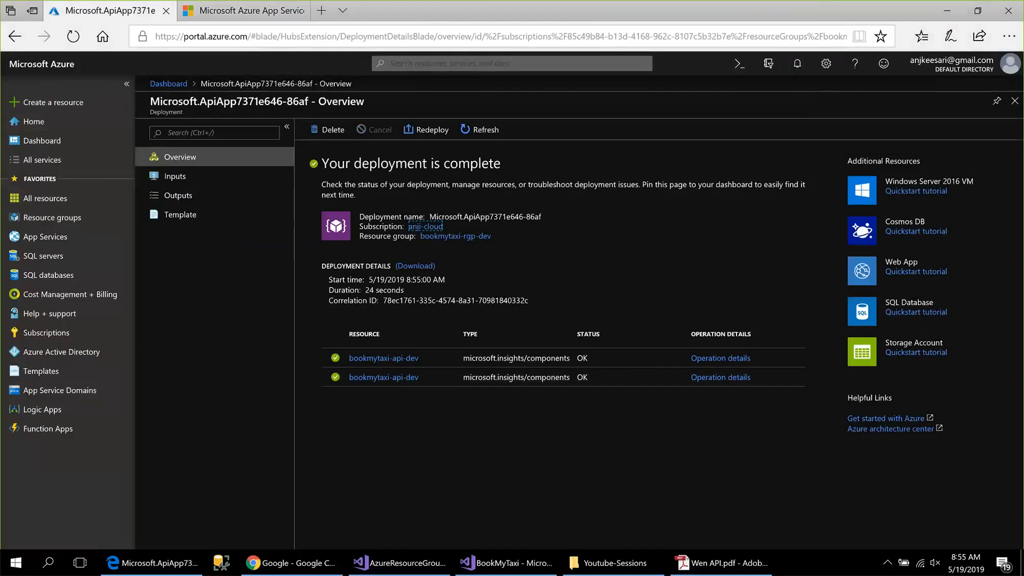
drag(329, 163, 482, 163)
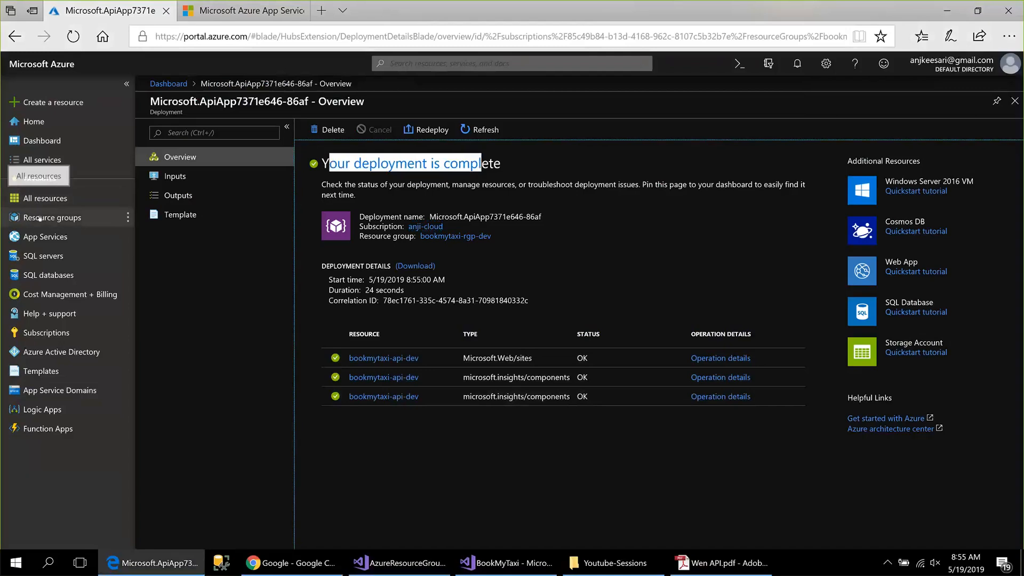
Open the bookmytaxi-rgp-dev resource group and compare its resources with the development environment list in Wen API.pdf.
click(40, 217)
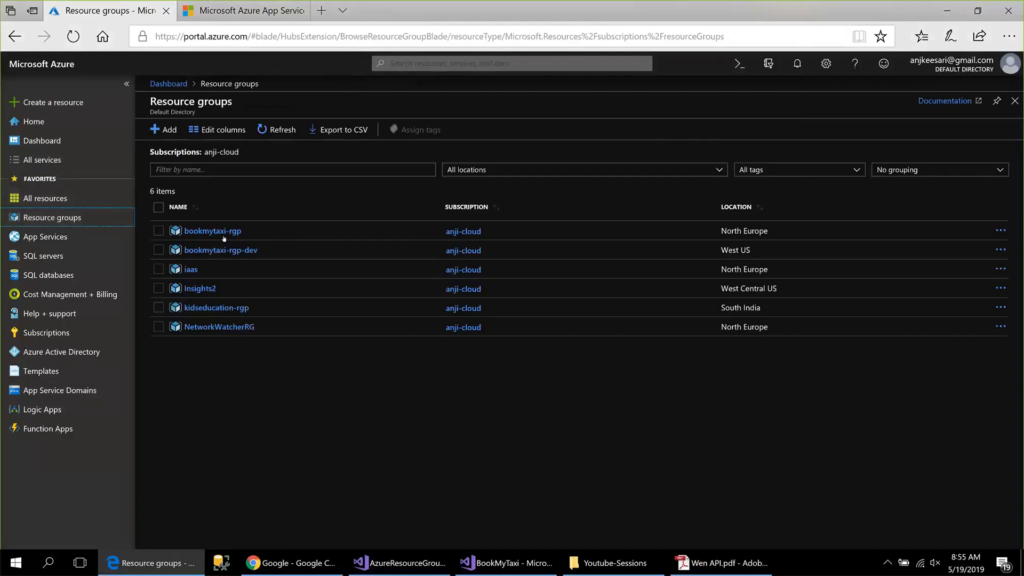
click(228, 250)
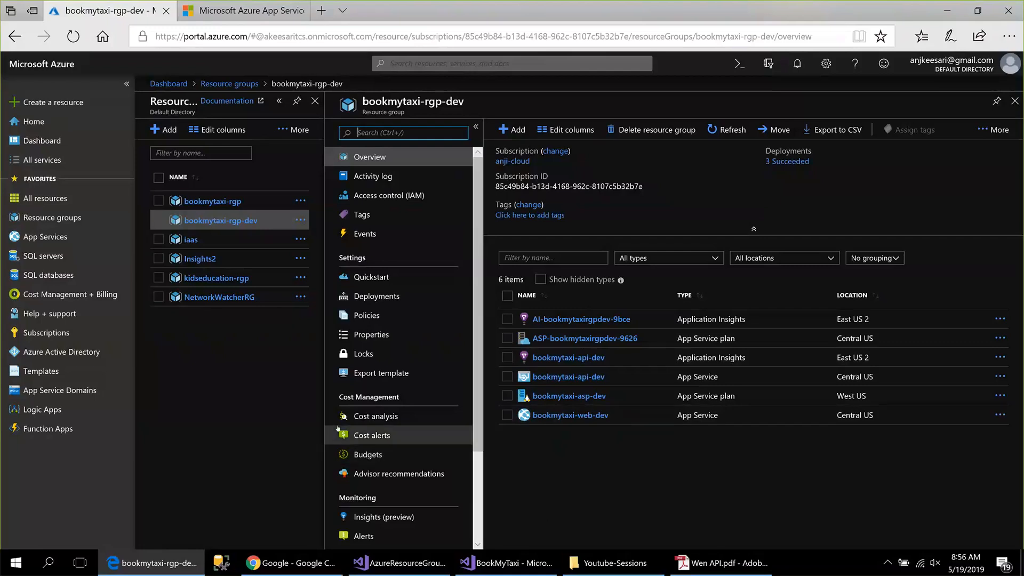
key(alt+Tab)
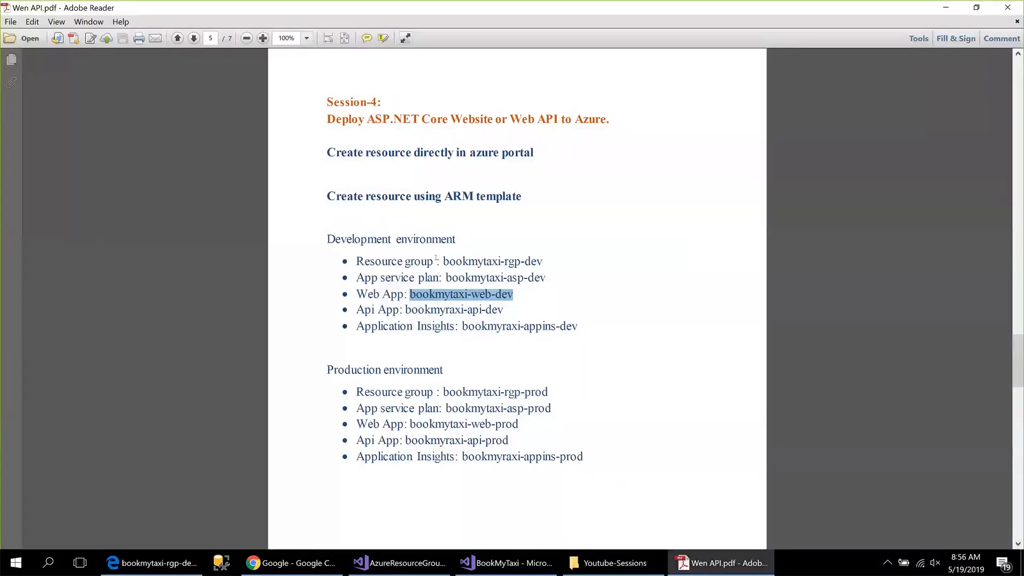
drag(348, 260, 590, 310)
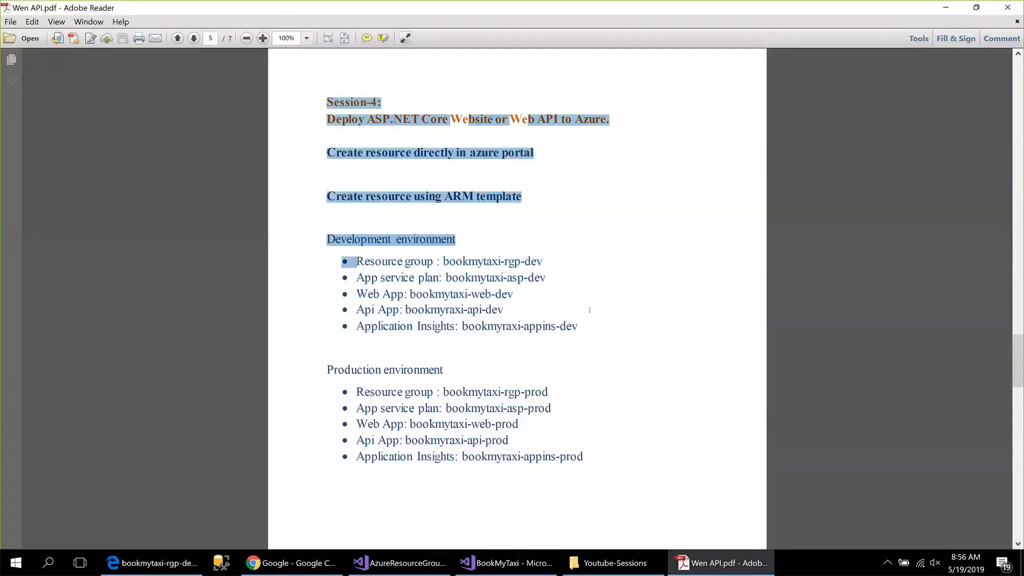
click(717, 567)
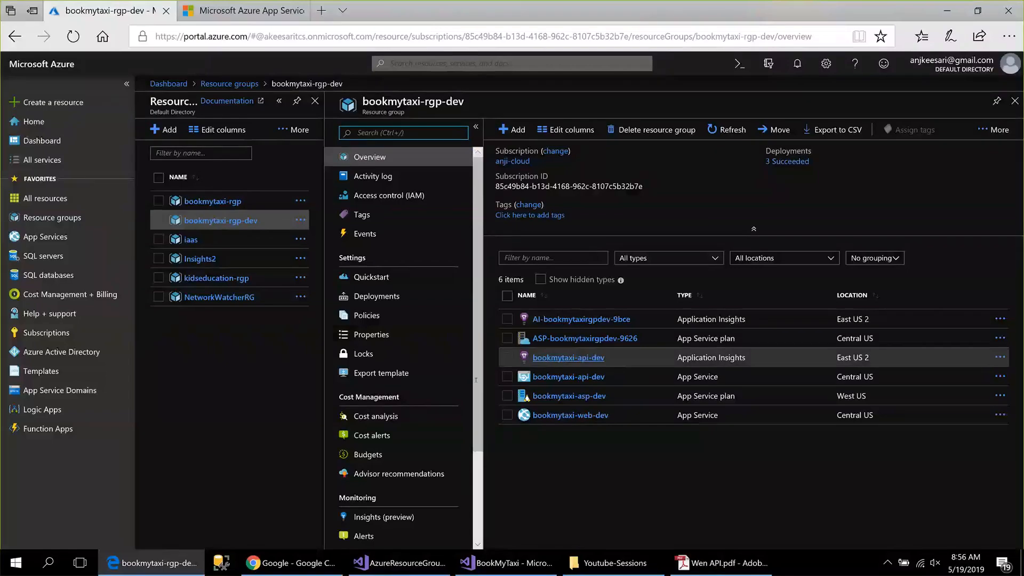